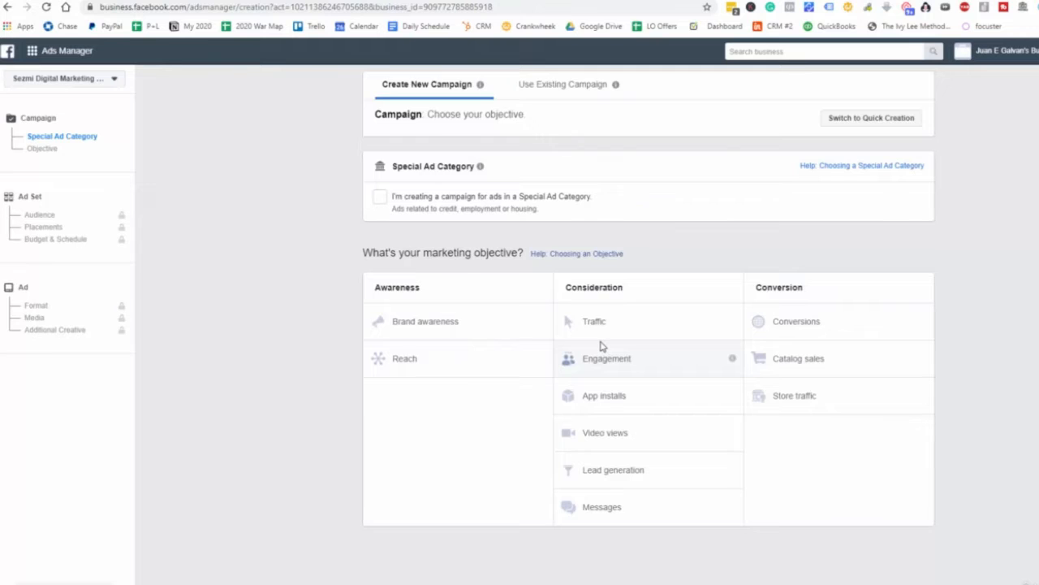
Step: Choose Traffic as the campaign objective, name the campaign "Dental Implants" and continue to the ad set
click(597, 325)
drag(536, 379, 454, 389)
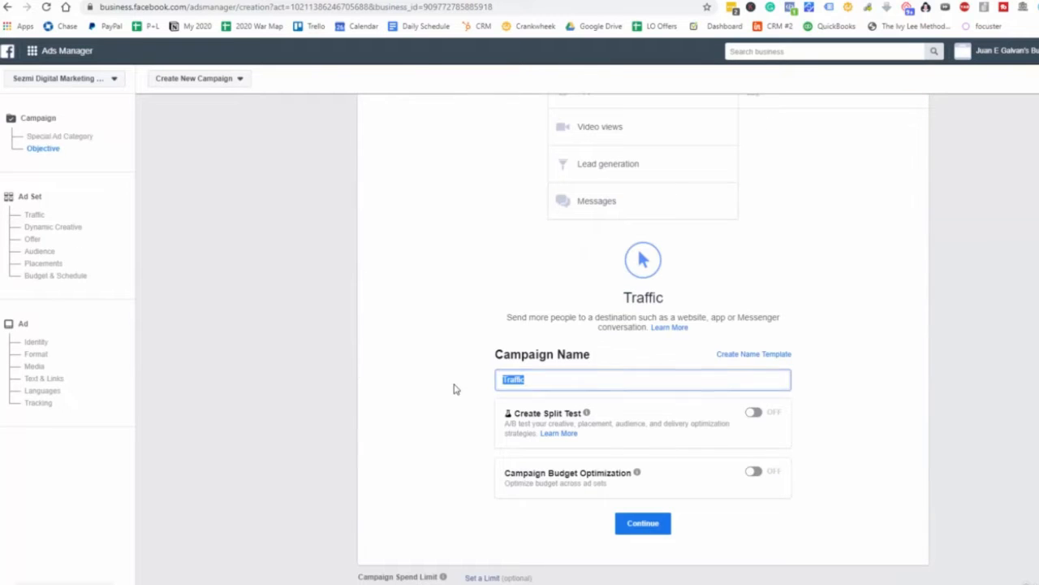
key(BackSpace)
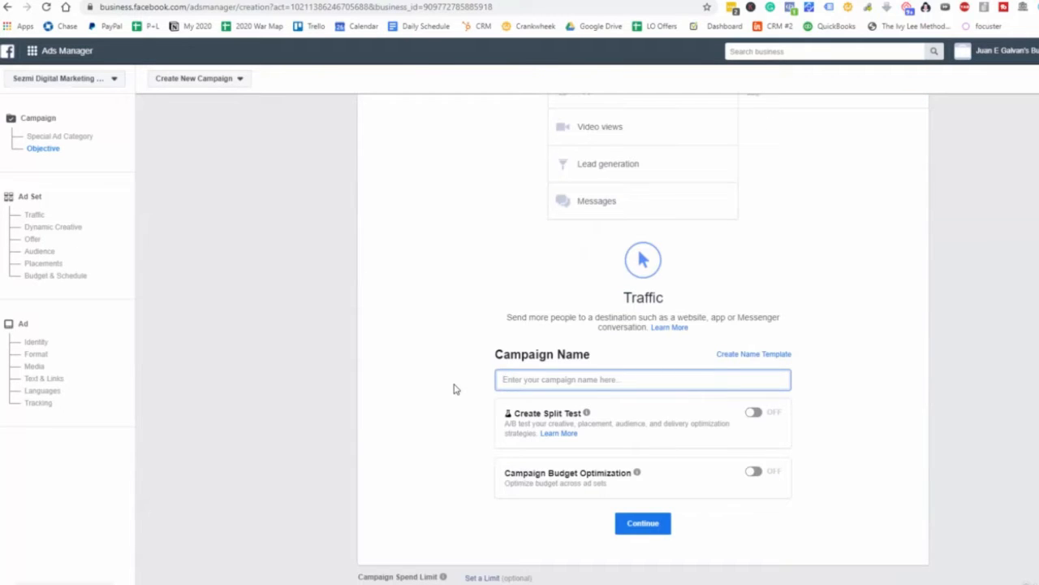
text(Dental Implan)
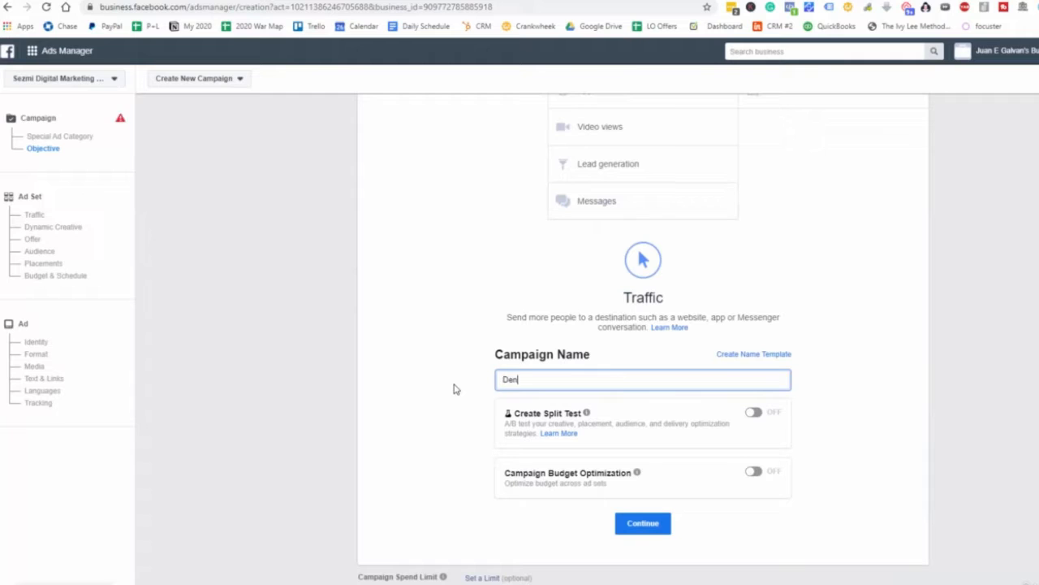
text(ts)
click(657, 530)
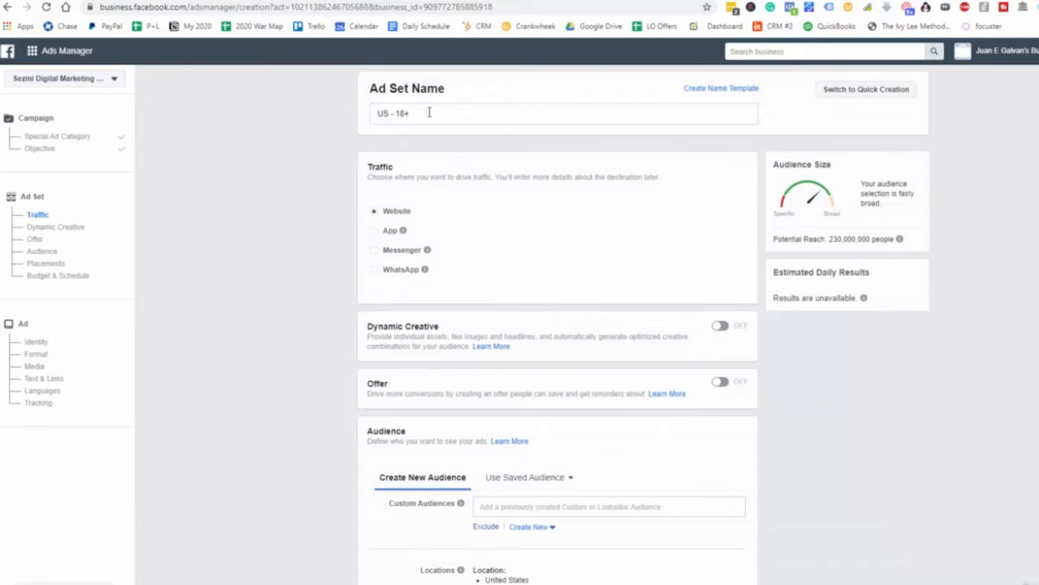
Step: Rename the ad set as "25-60, Dental Implants Offer"
scroll(464, 166, down, 1)
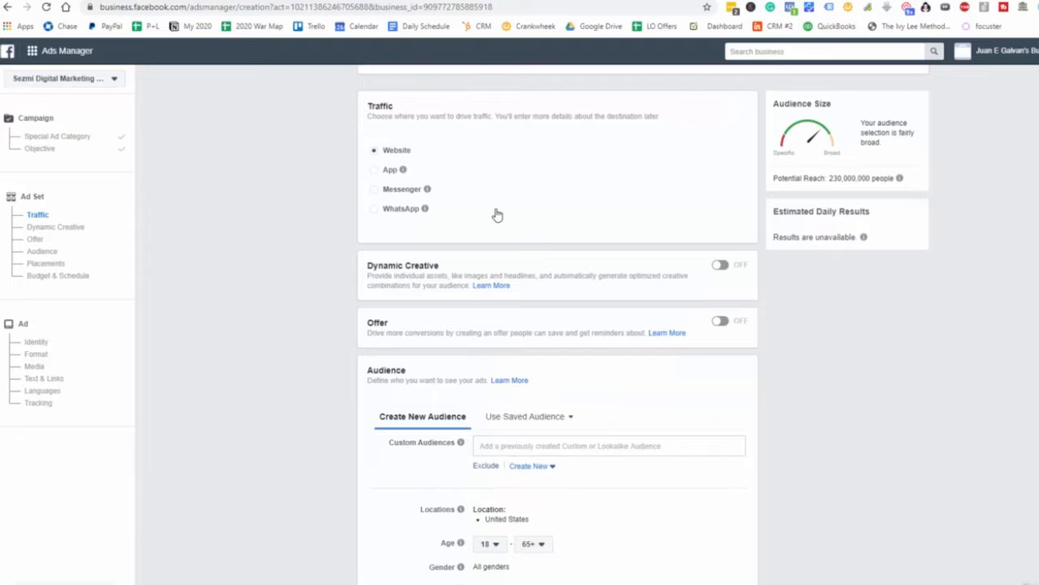
scroll(499, 214, up, 1)
drag(413, 114, 308, 133)
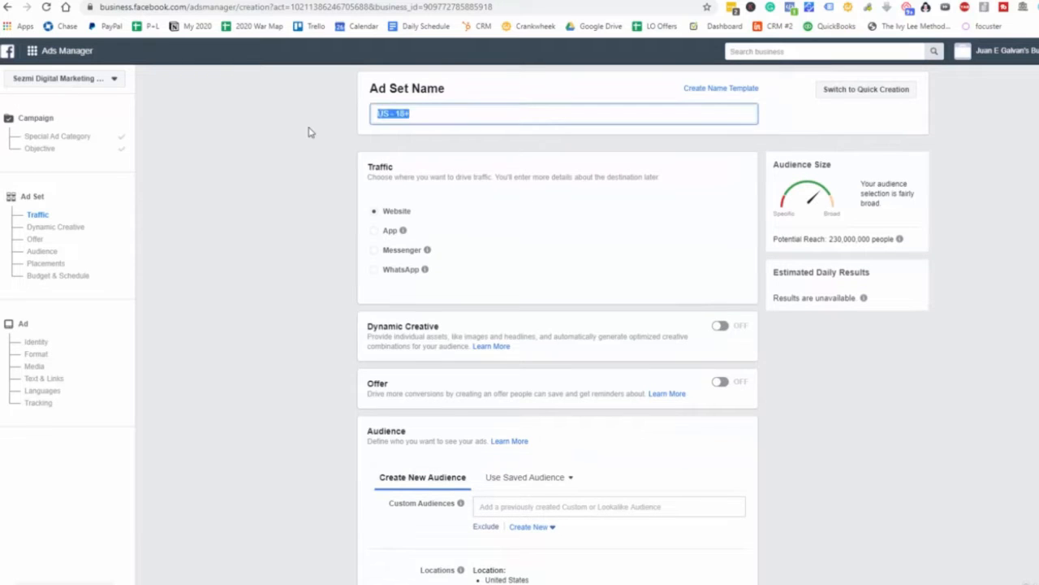
key(BackSpace)
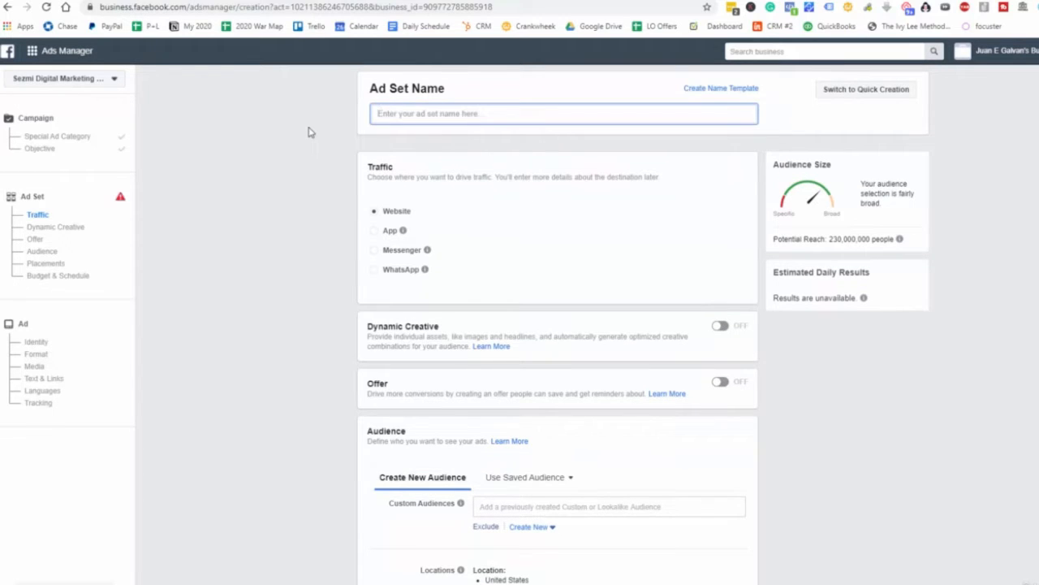
text(25-60)
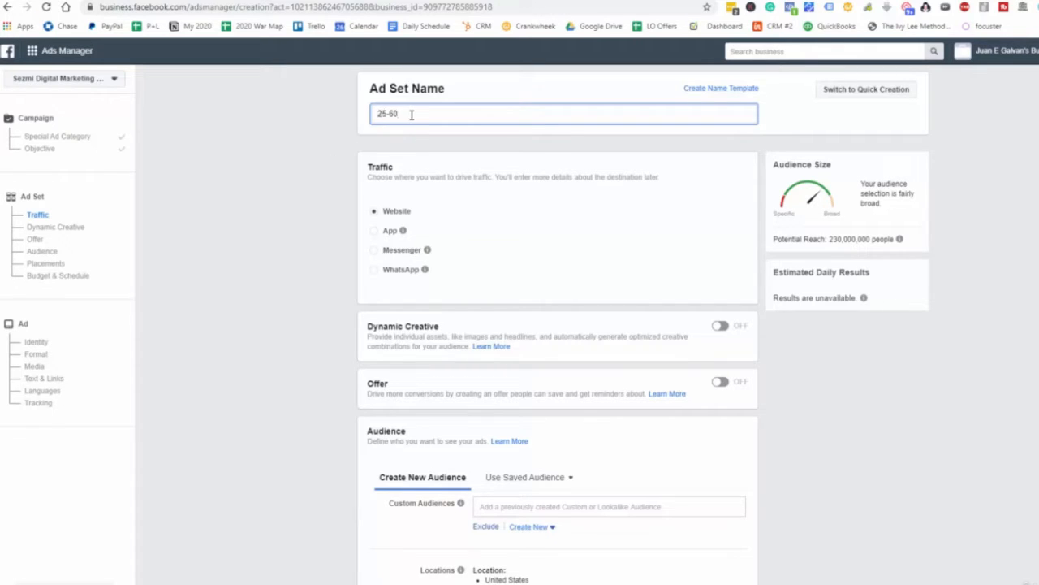
text(, Dental Implants Offer)
Step: Set the new audience's age range to 25–60
scroll(487, 255, down, 3)
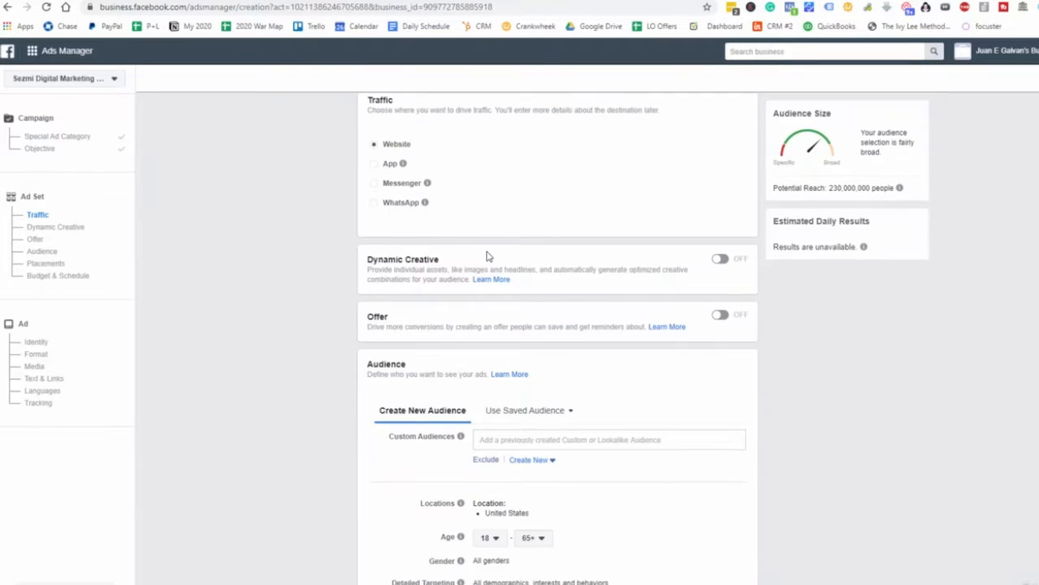
scroll(511, 268, down, 1)
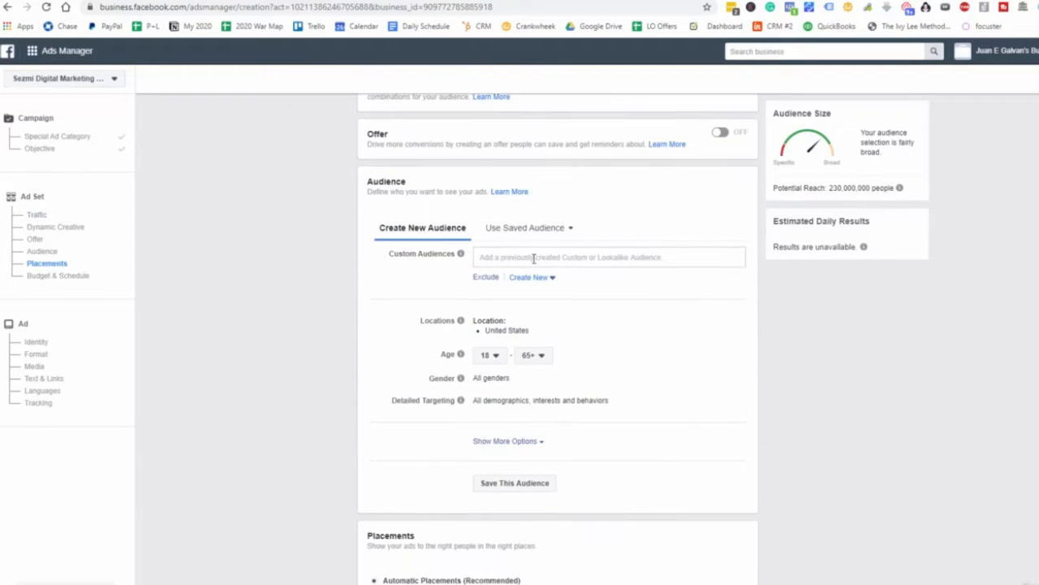
click(490, 357)
click(493, 404)
click(537, 359)
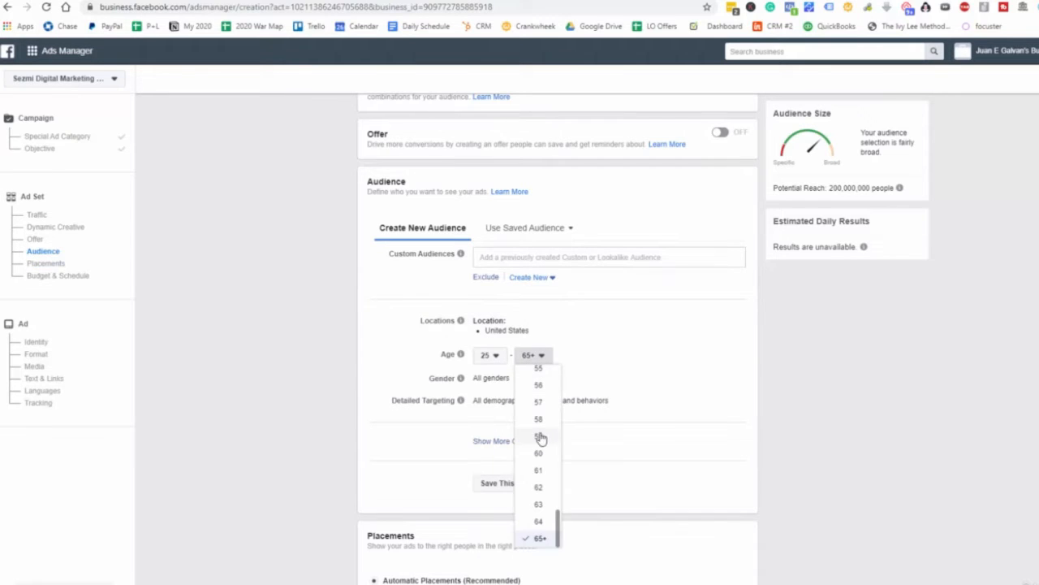
click(540, 454)
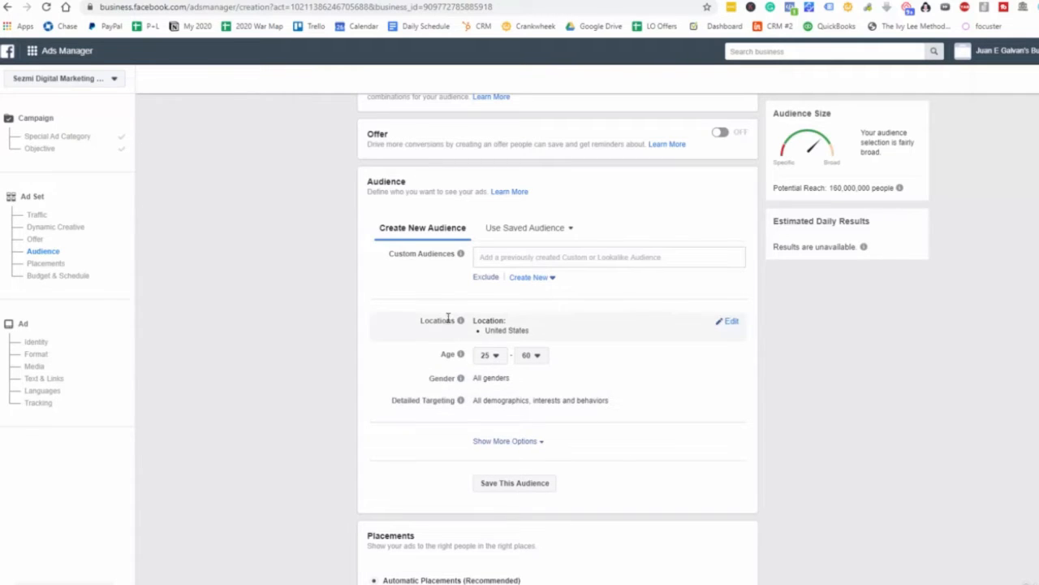
Step: Open the audience's locations for editing and copy the practice's street address from the footer of the dentalcareseattle.com website
click(732, 323)
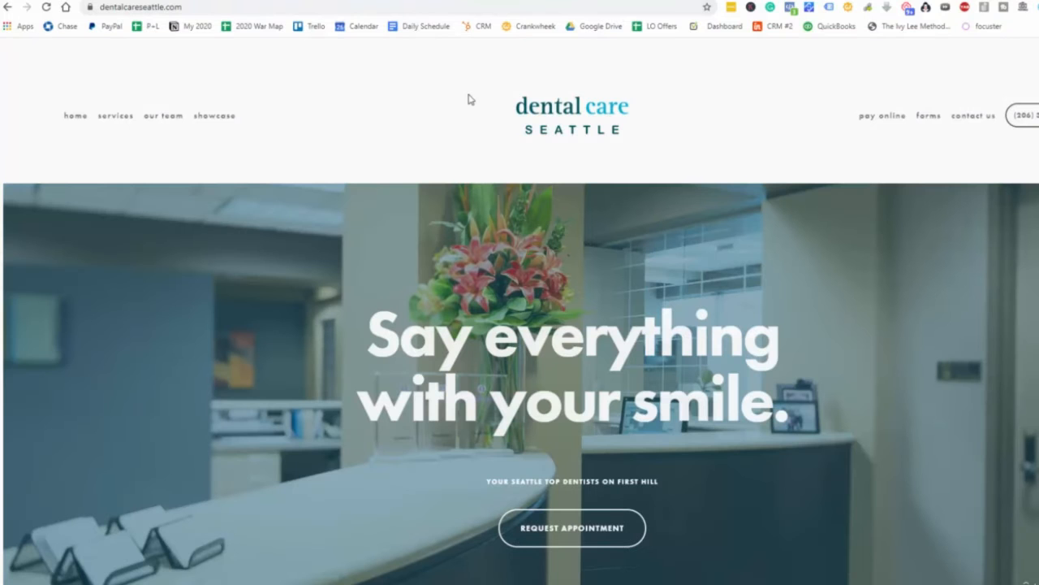
scroll(658, 150, down, 10)
scroll(696, 165, down, 10)
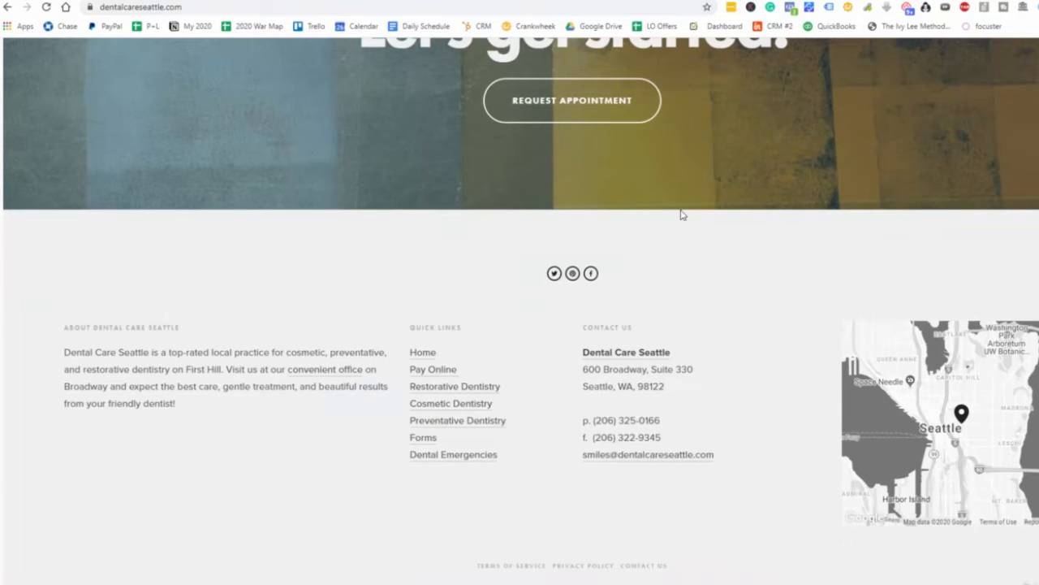
drag(683, 389, 593, 370)
right_click(606, 380)
click(617, 381)
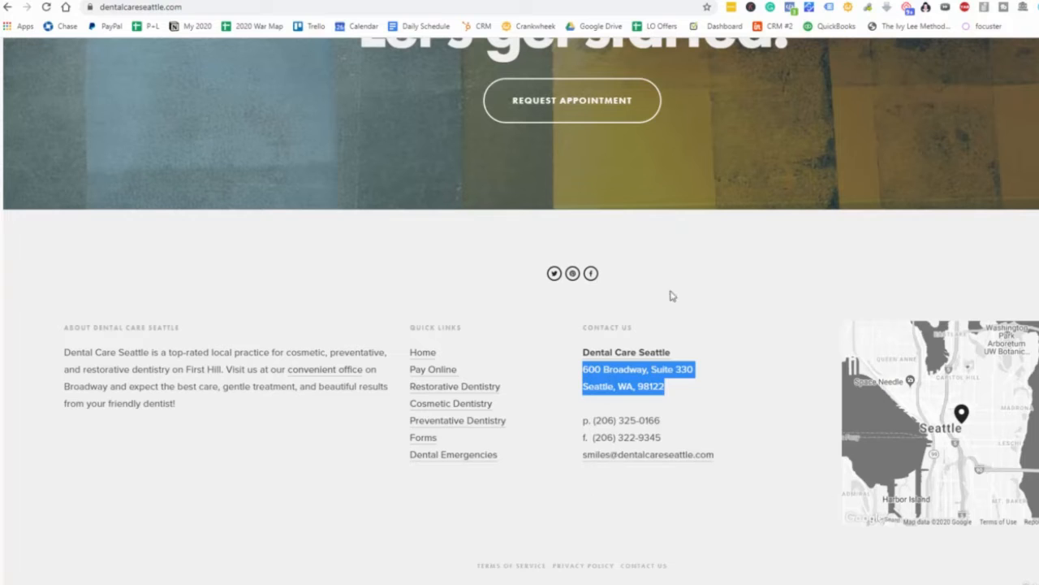
Step: Back in Ads Manager, replace the United States target location with the copied practice address, using a 10-mile radius
click(305, 1)
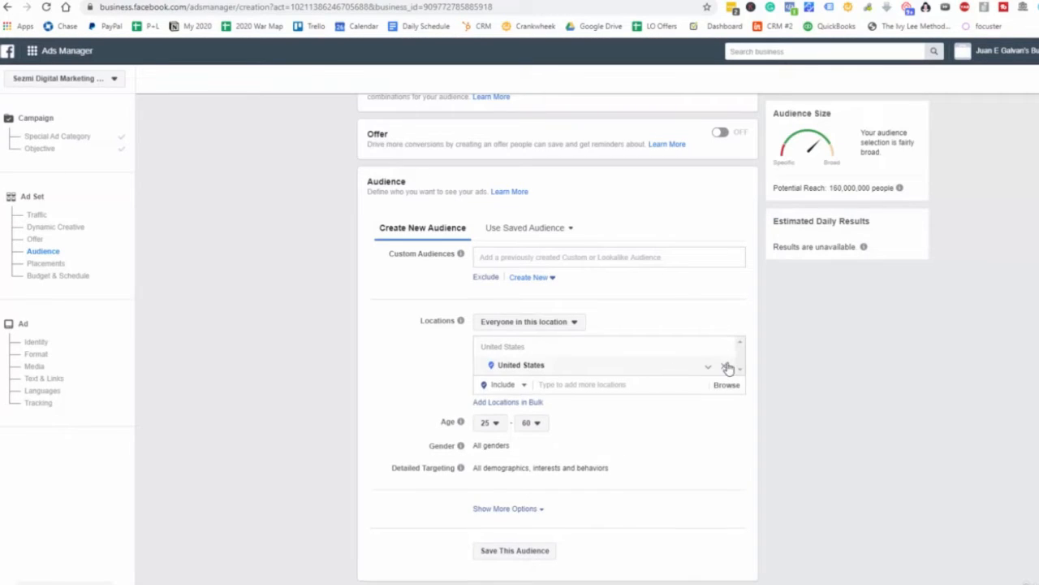
click(571, 361)
key(ctrl+v)
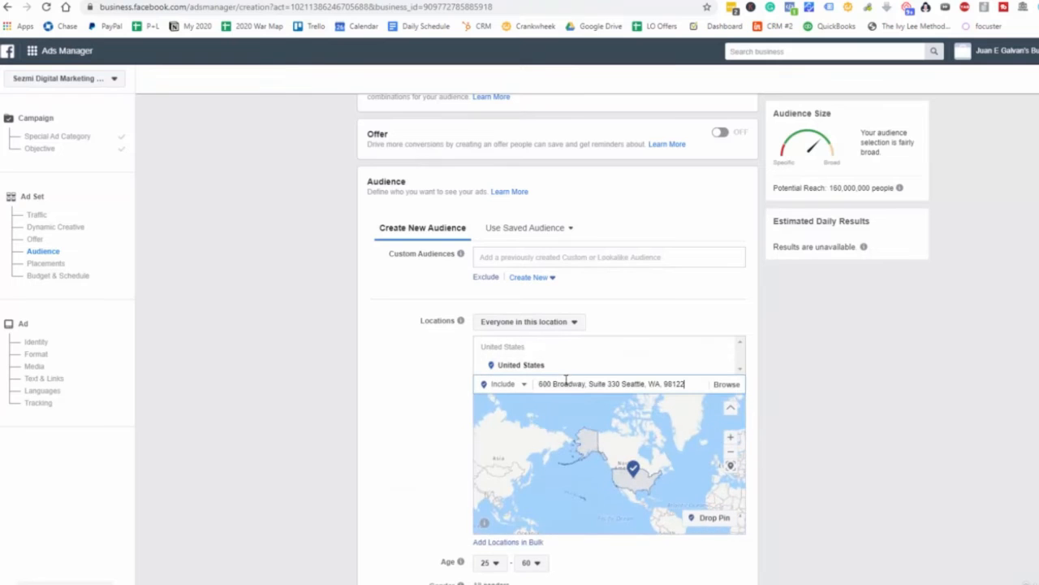
click(667, 402)
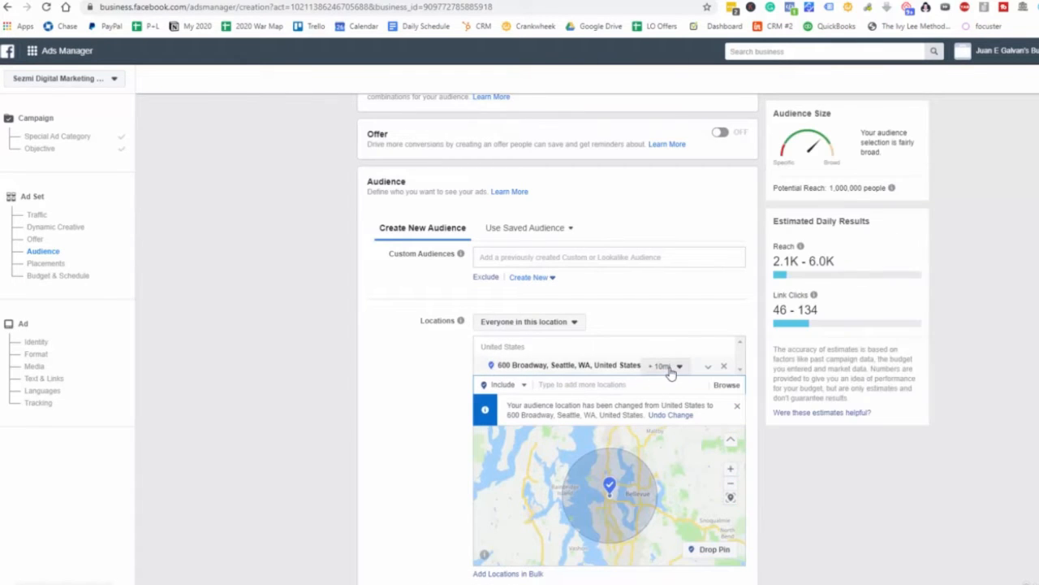
click(677, 366)
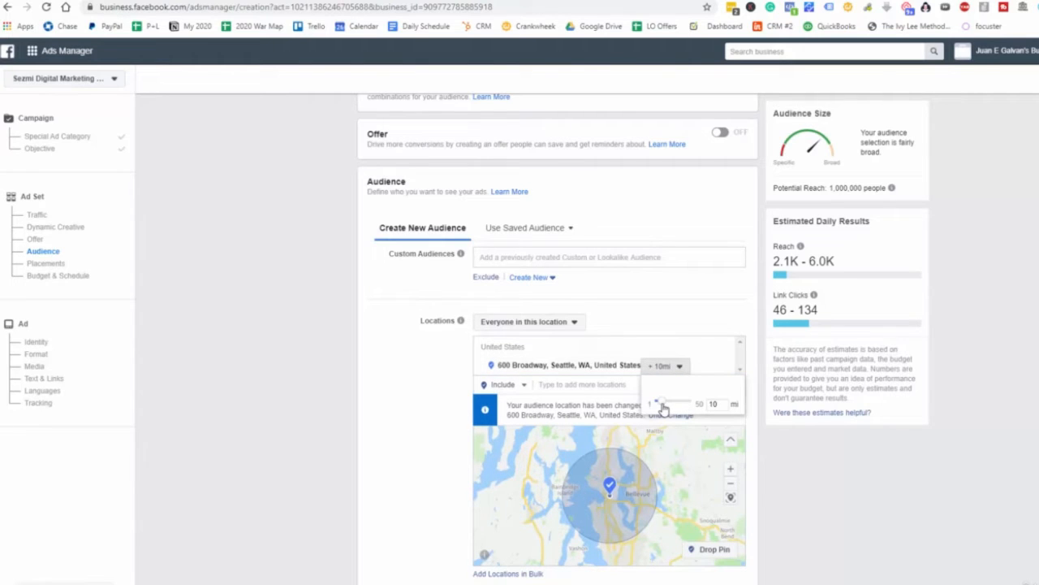
drag(663, 407, 668, 408)
click(813, 435)
Step: Review the ad set's audience settings, including location, age, gender and detailed targeting
scroll(675, 419, down, 3)
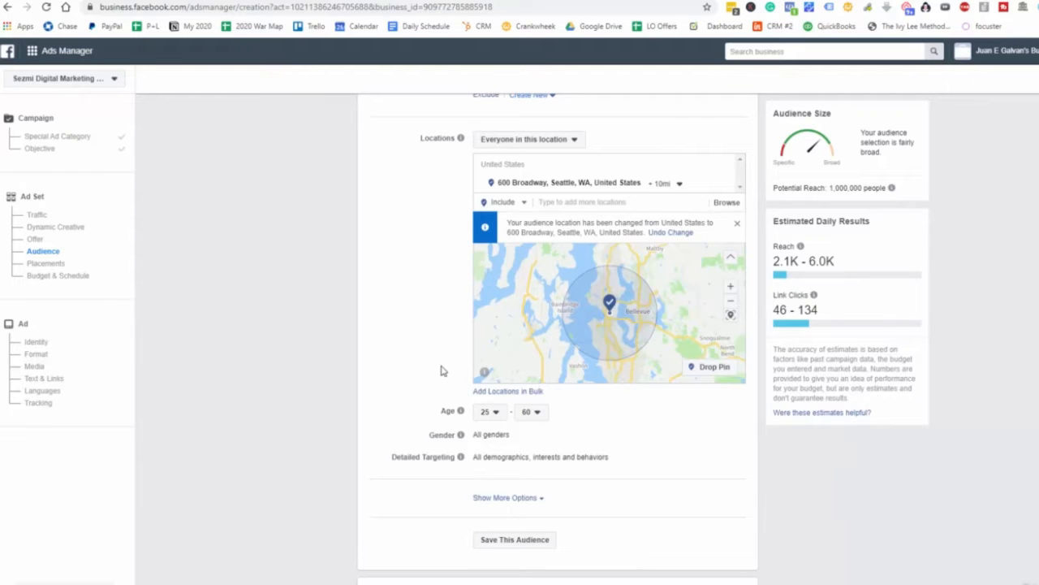
scroll(448, 370, down, 1)
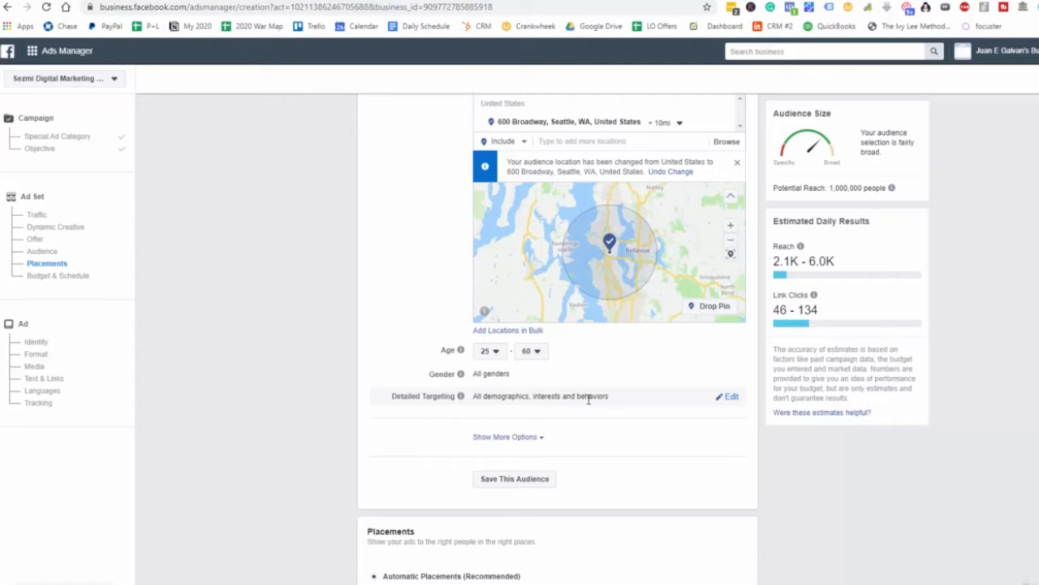
scroll(532, 419, up, 2)
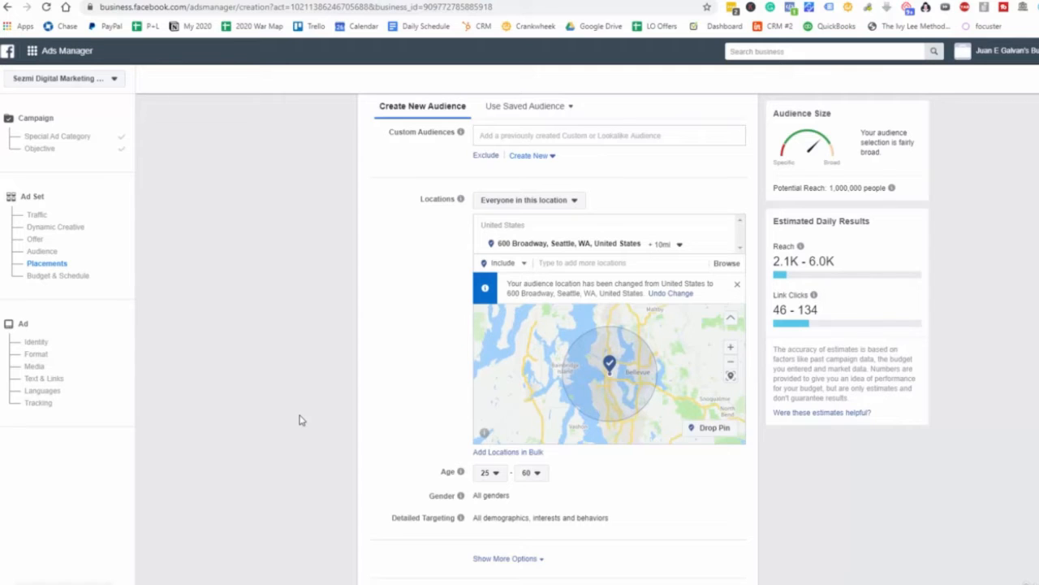
scroll(299, 420, up, 3)
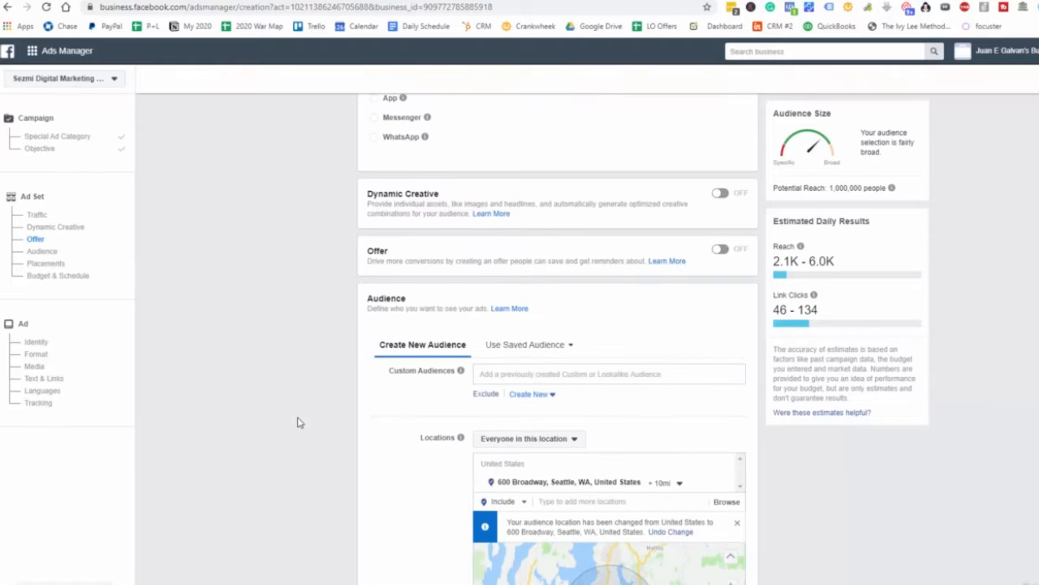
scroll(299, 423, down, 5)
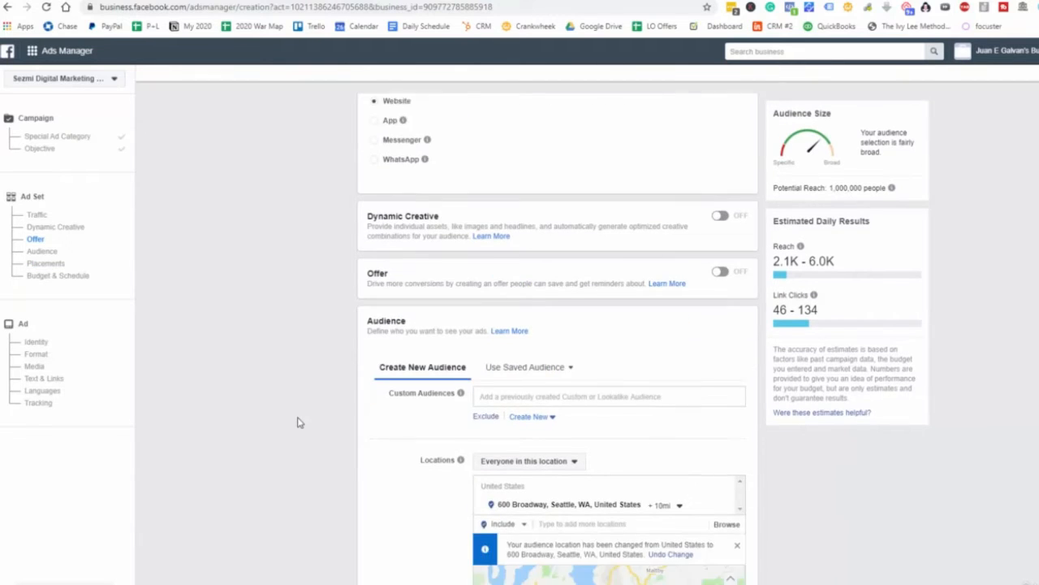
scroll(430, 399, down, 1)
scroll(533, 406, up, 2)
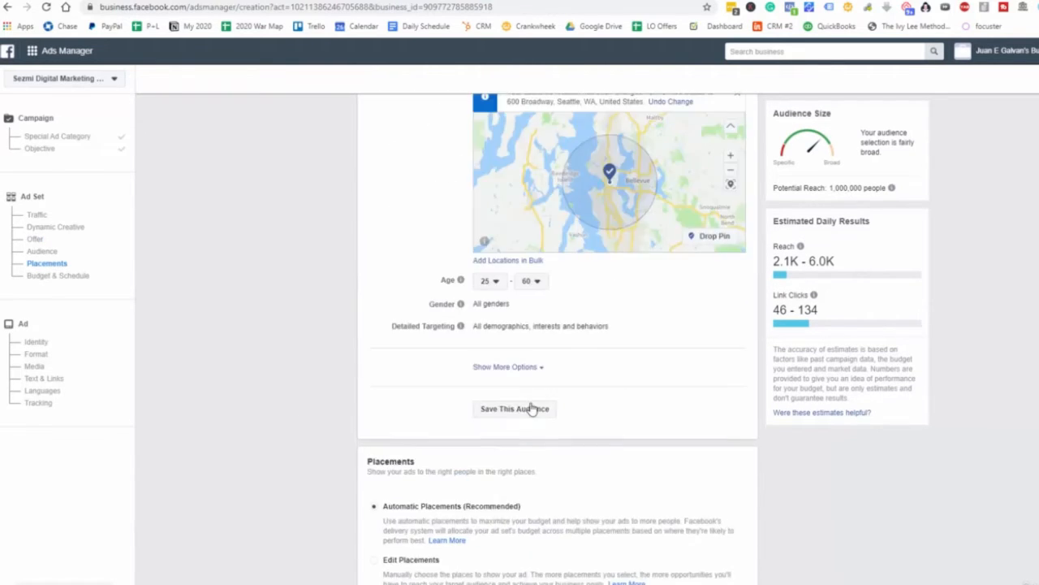
scroll(460, 404, up, 2)
scroll(422, 406, up, 1)
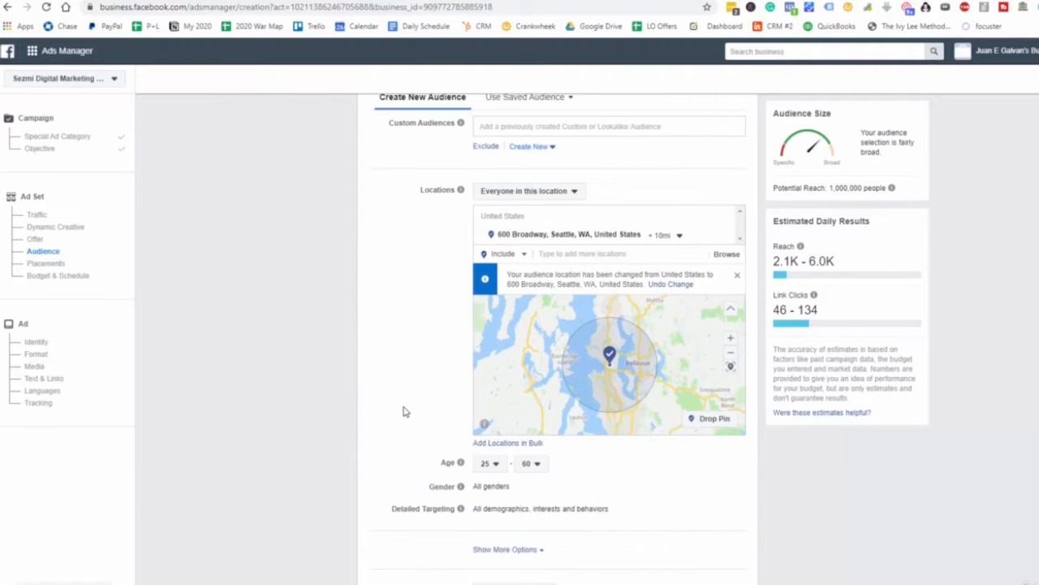
Step: Save the audience under the name "Dental Implant 10mile radius"
scroll(403, 411, down, 1)
click(515, 532)
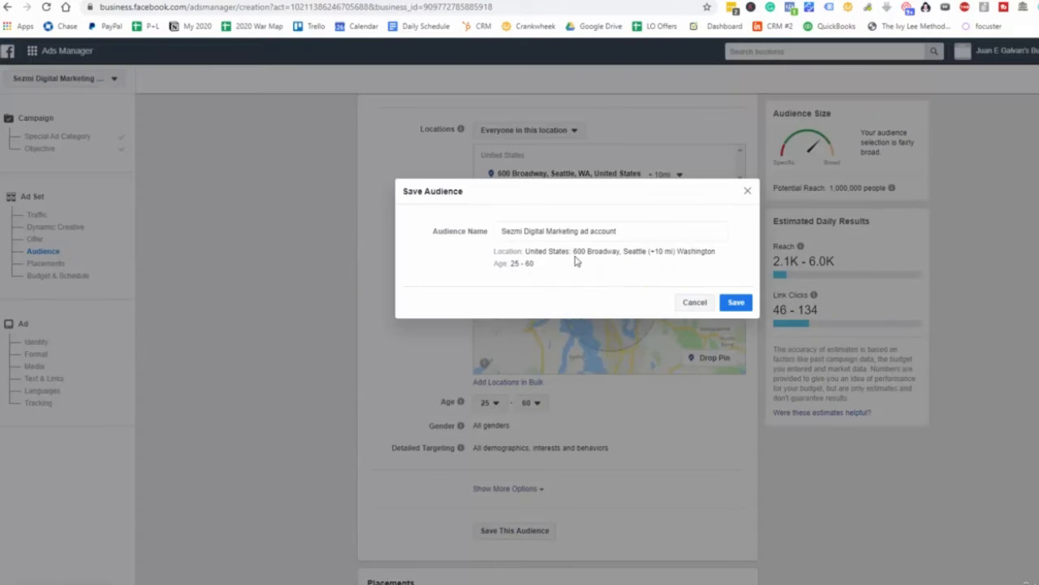
drag(663, 229, 436, 242)
key(BackSpace)
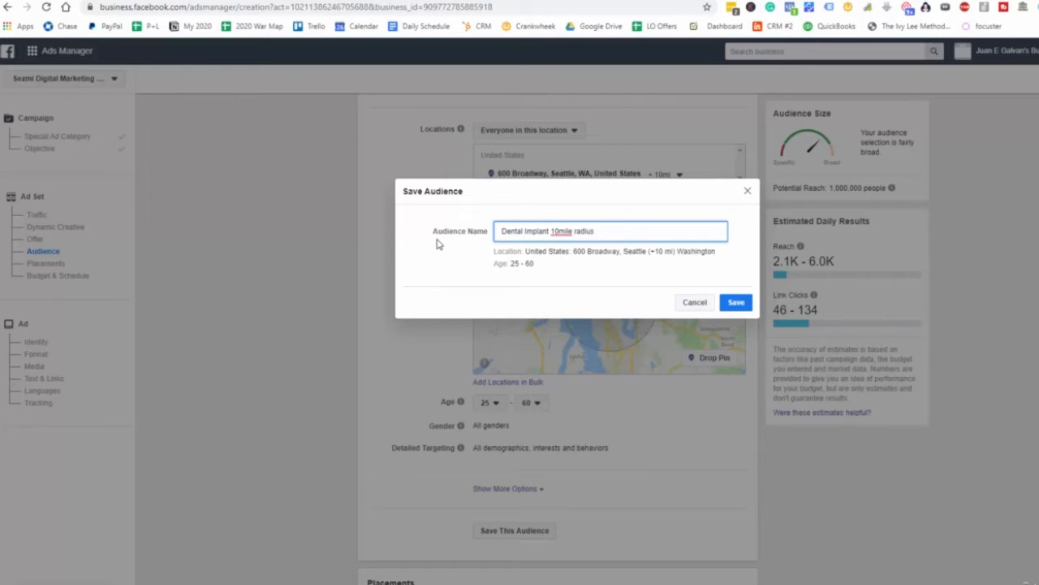
click(735, 302)
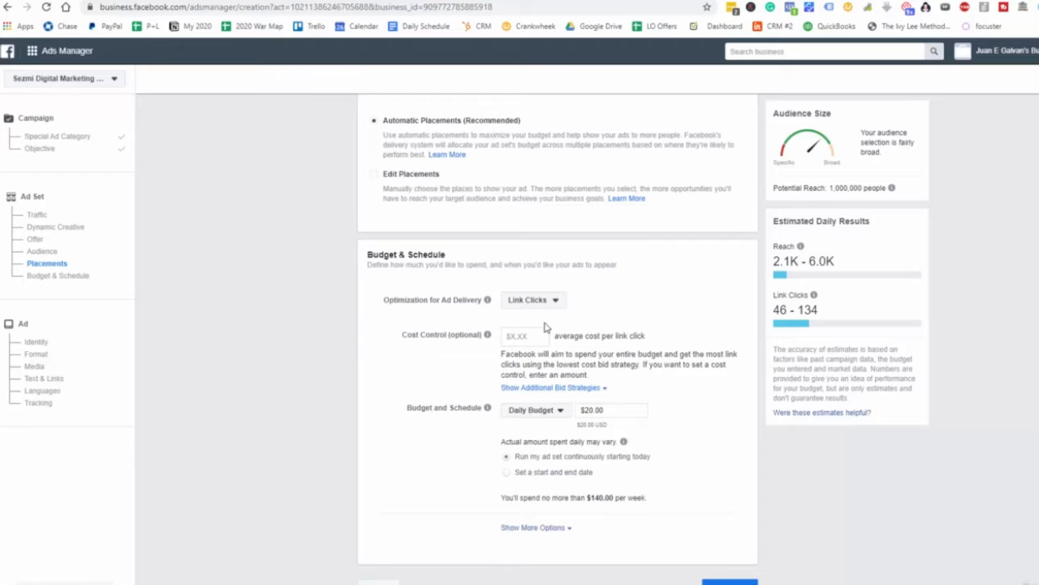
Step: Examine the available optimization choices for ad delivery, keeping Link Clicks selected
click(525, 301)
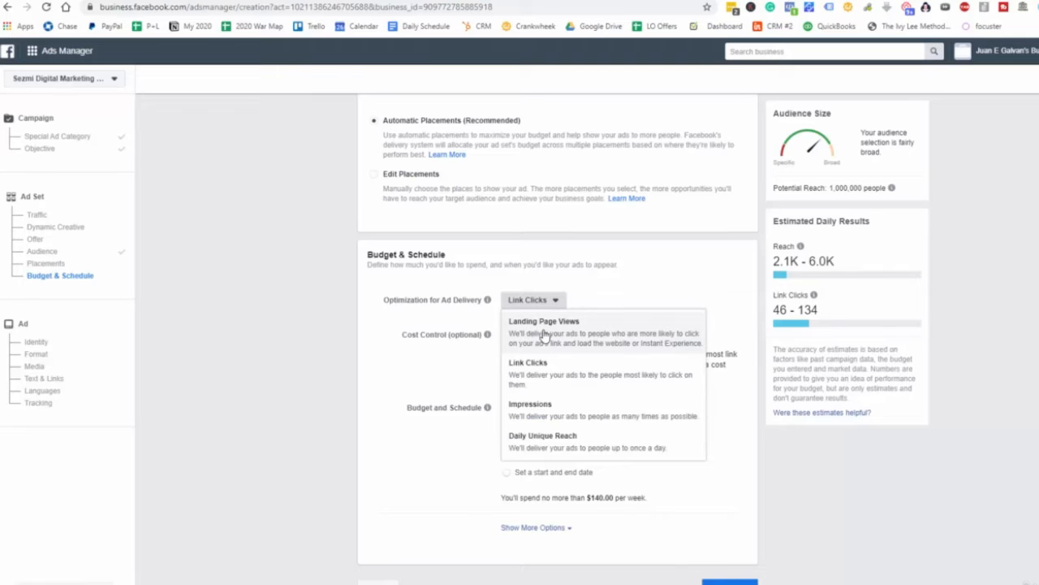
click(646, 302)
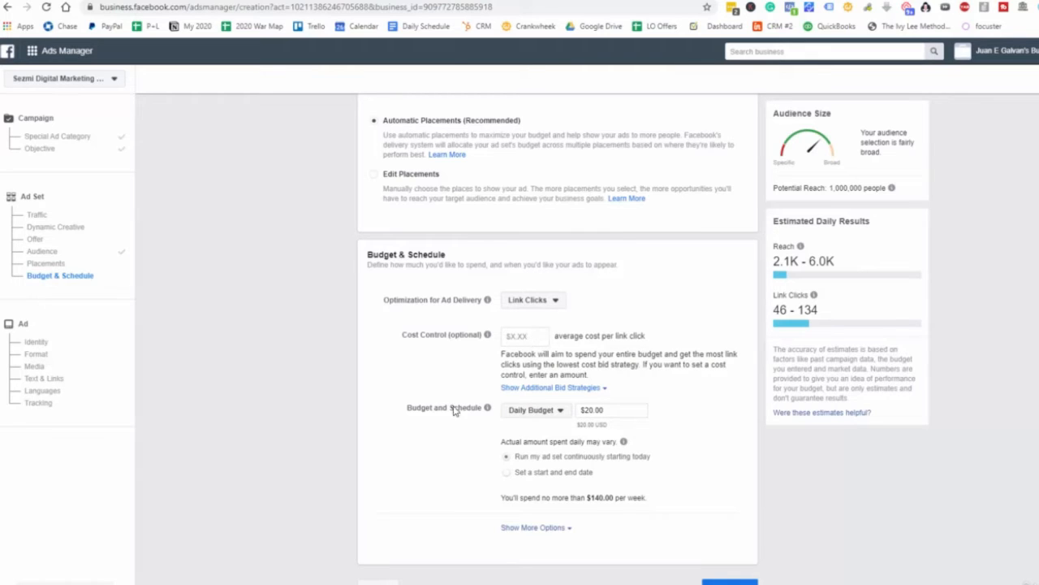
Step: Try a $10.00 daily budget for the ad set and set it back to $20.00
click(591, 411)
key(BackSpace)
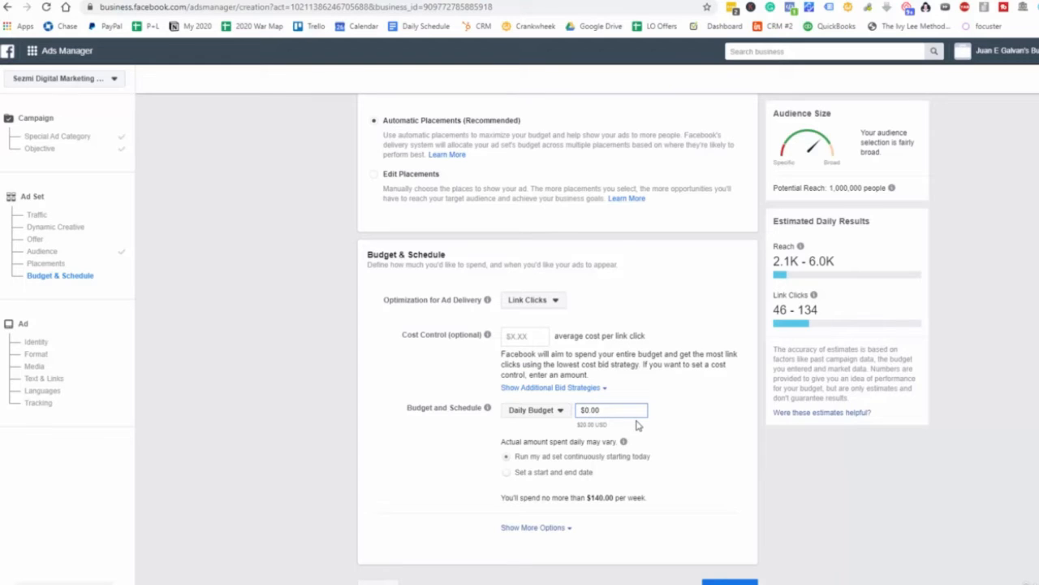
click(720, 424)
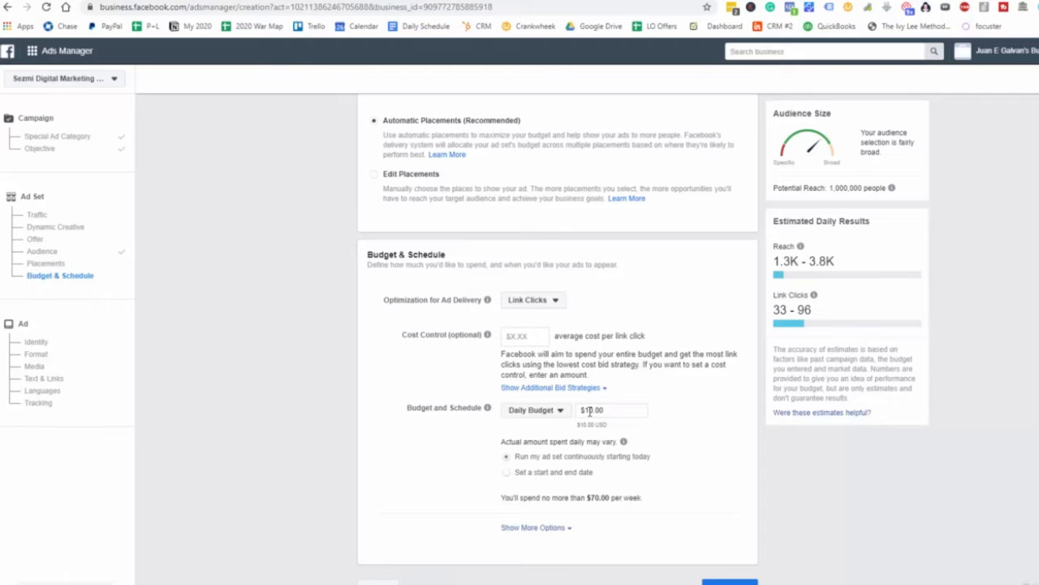
click(590, 411)
click(682, 392)
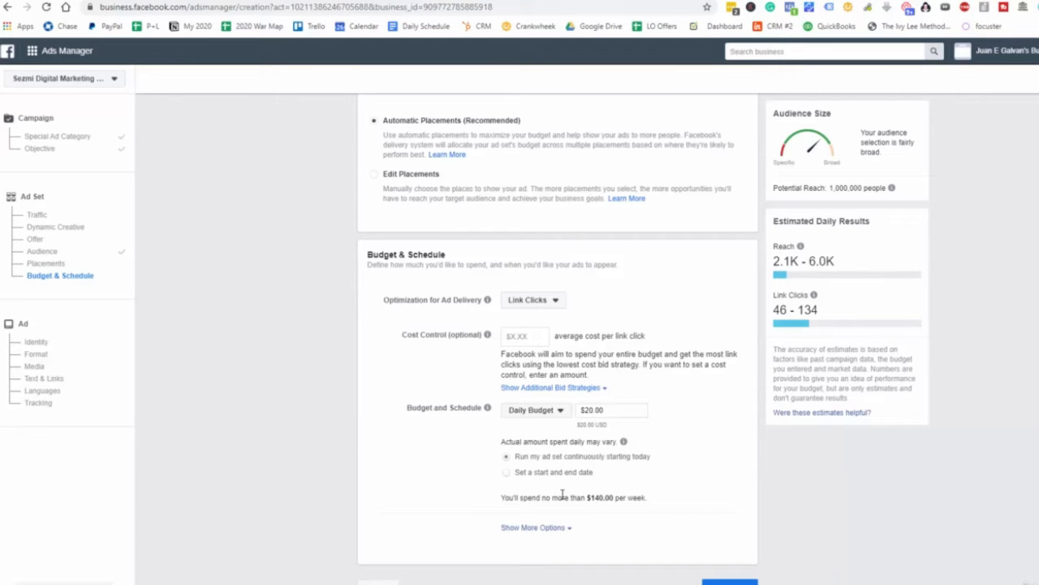
Step: Show the additional budget and schedule options to examine charging, ad scheduling and delivery type
click(560, 529)
scroll(567, 528, down, 1)
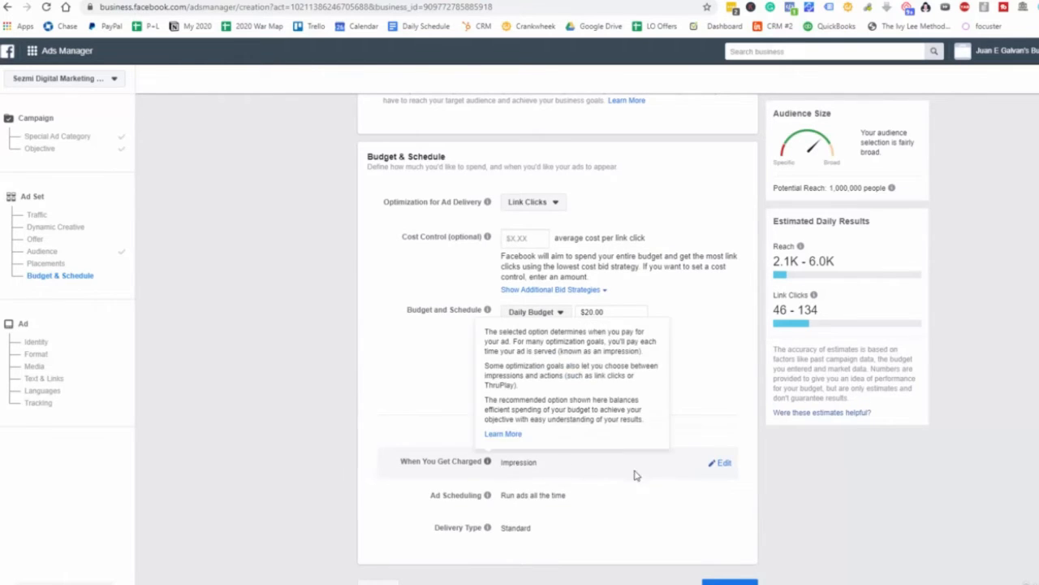
Step: Examine the choices for when you get charged, ad scheduling and the budget type, keeping Impression and Daily Budget selected
click(722, 466)
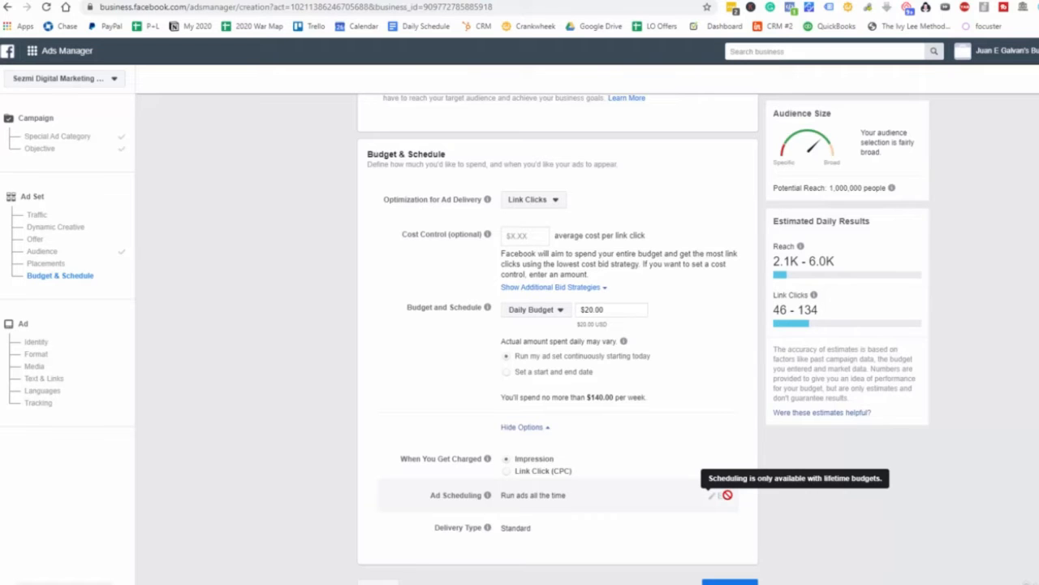
scroll(644, 492, up, 2)
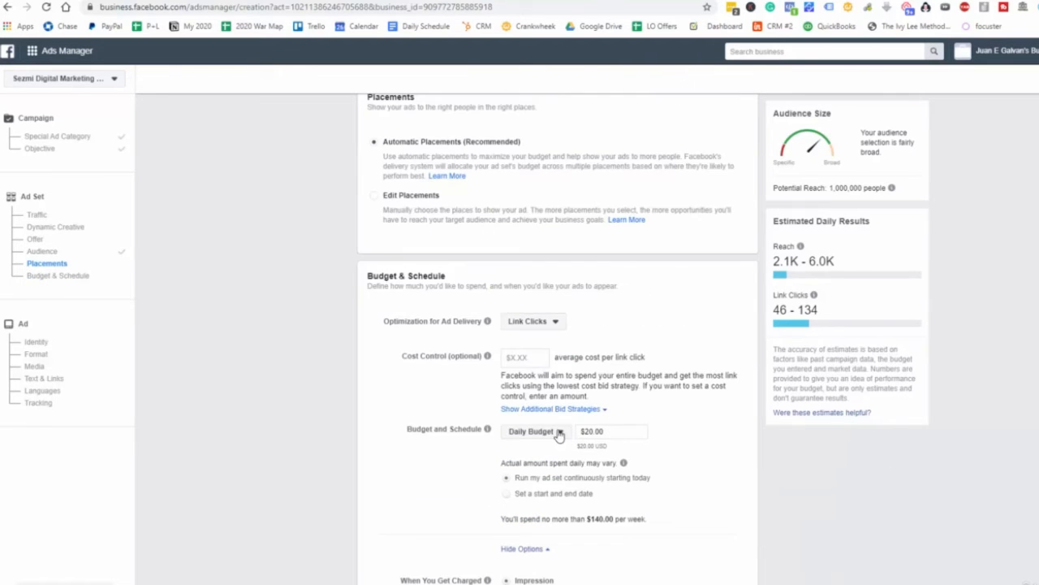
scroll(560, 430, down, 2)
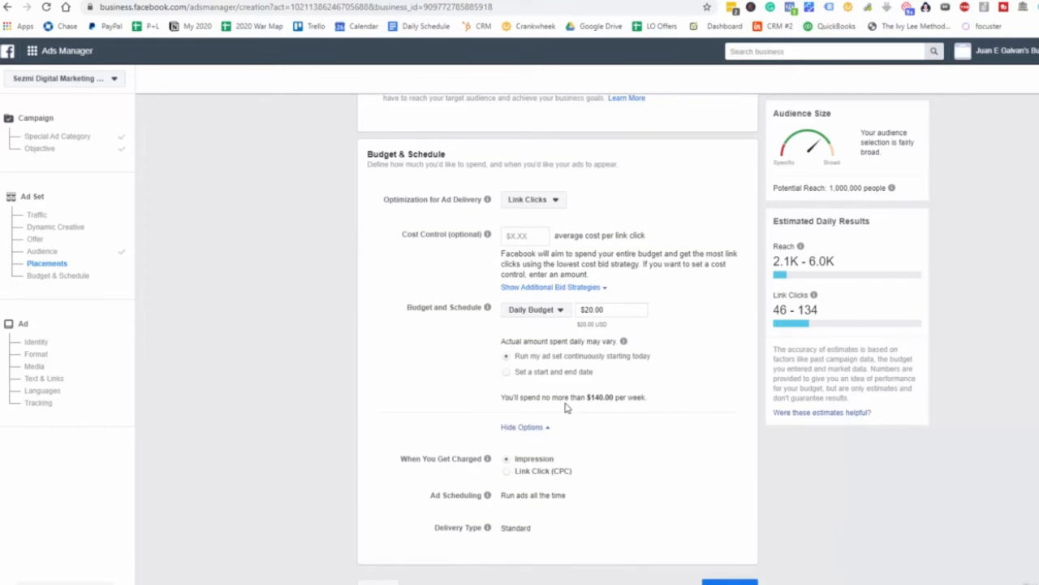
click(550, 316)
click(455, 344)
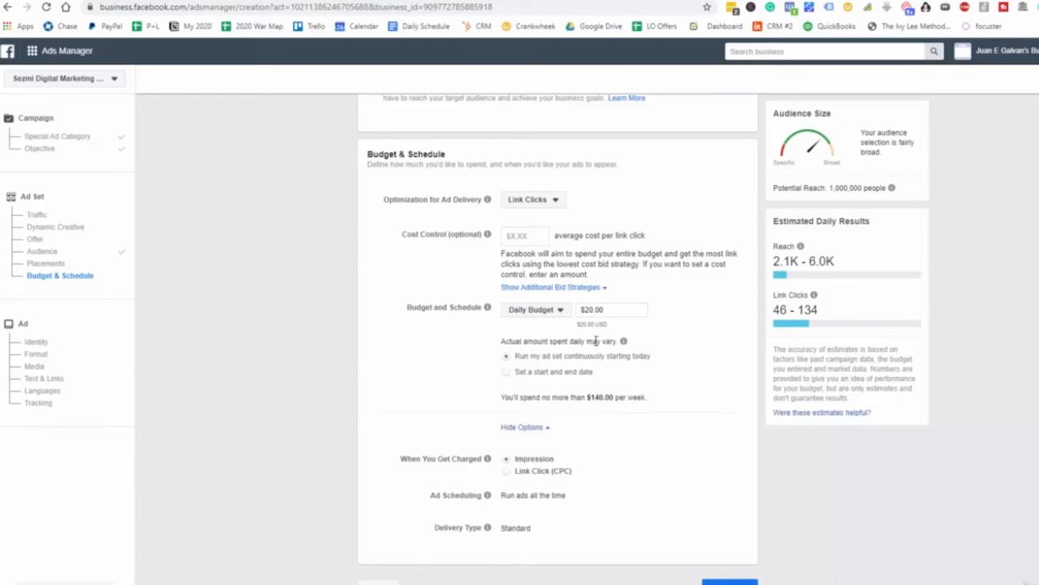
mouse_move(624, 341)
Step: Review the details of the saved audience "Dental Implant 10mile radius" without changing them
scroll(742, 573, up, 8)
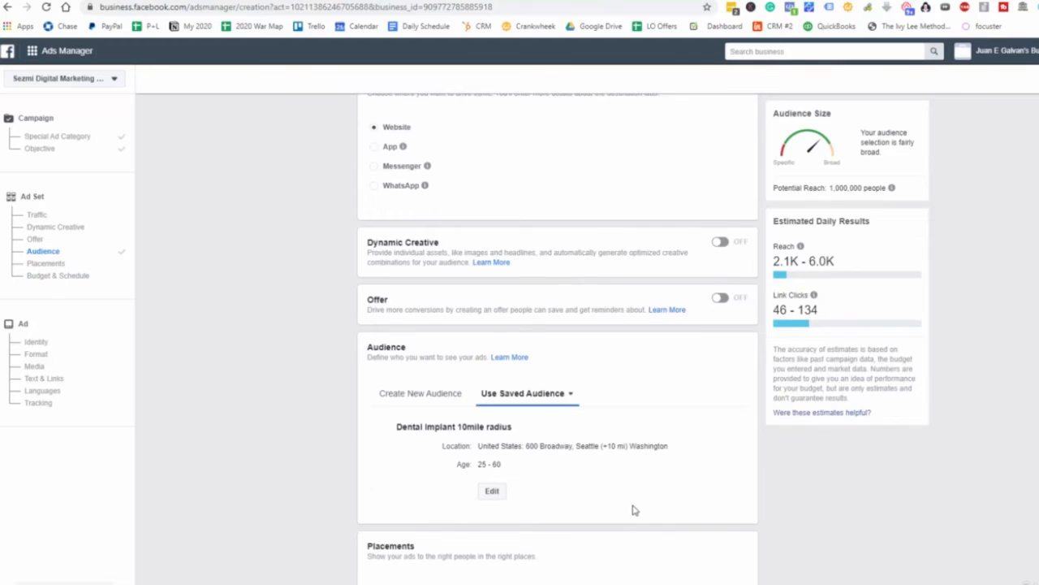
scroll(617, 500, up, 1)
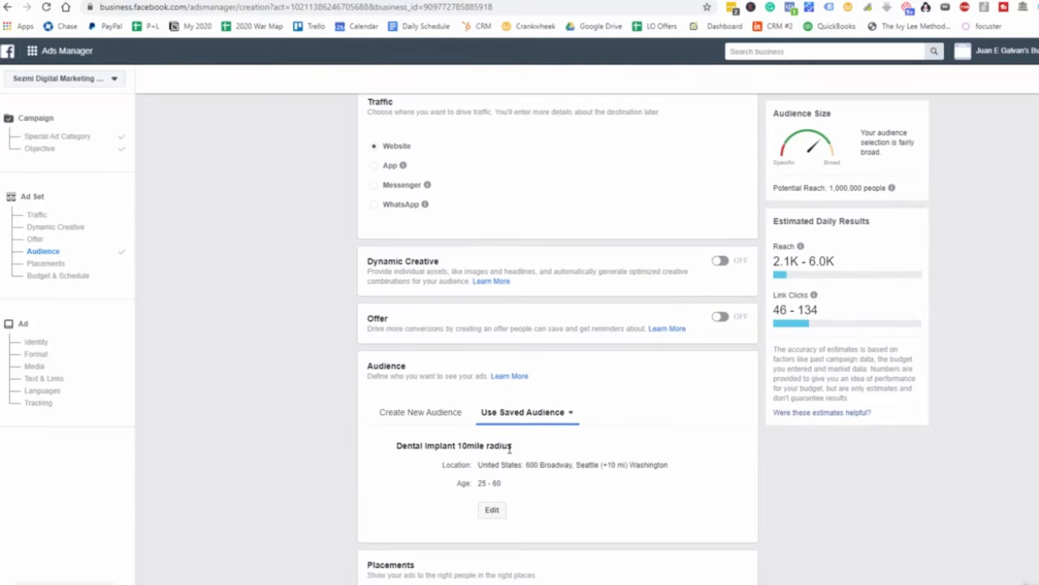
click(491, 509)
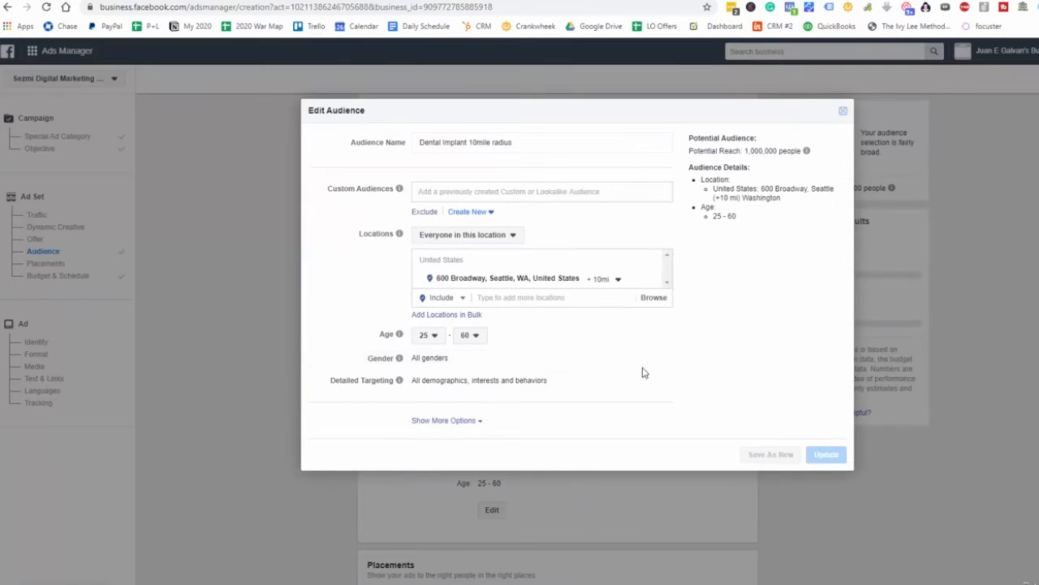
click(992, 413)
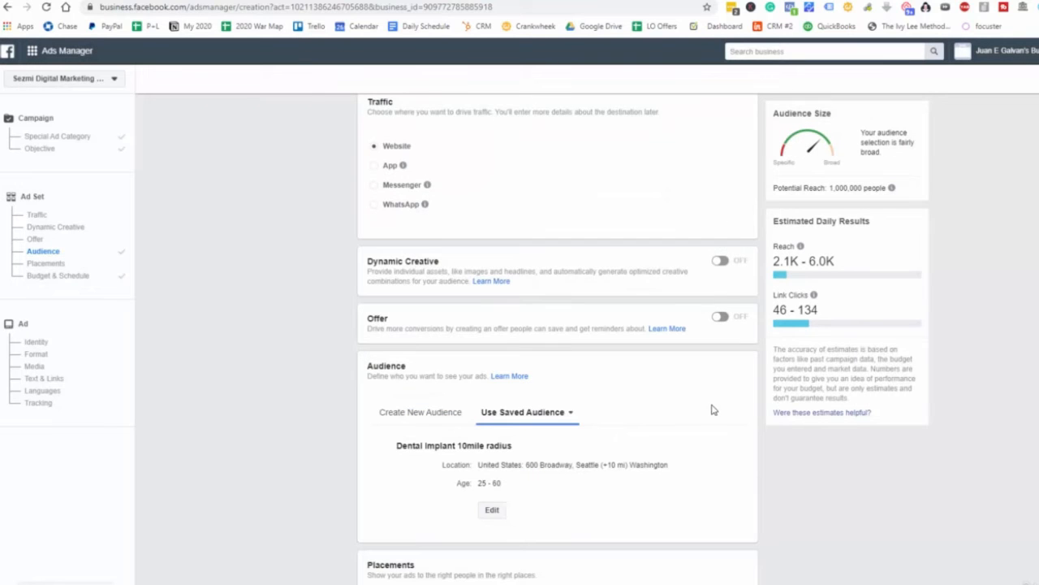
Step: Continue to the ad setup and name the ad "Dental Implant - Implant Image"
scroll(712, 410, down, 7)
click(730, 582)
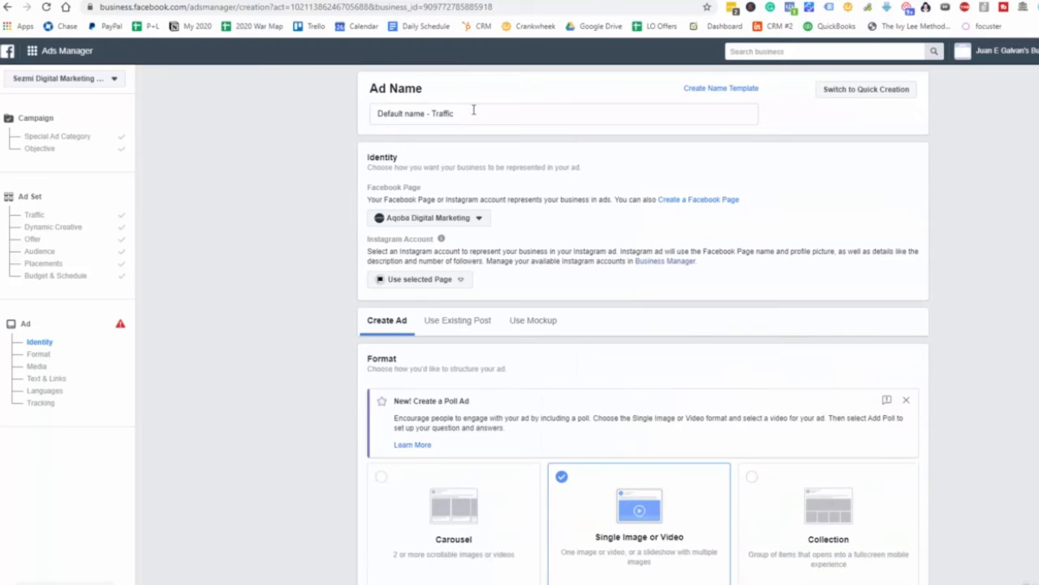
drag(474, 113, 307, 128)
key(BackSpace)
text(Demp 1)
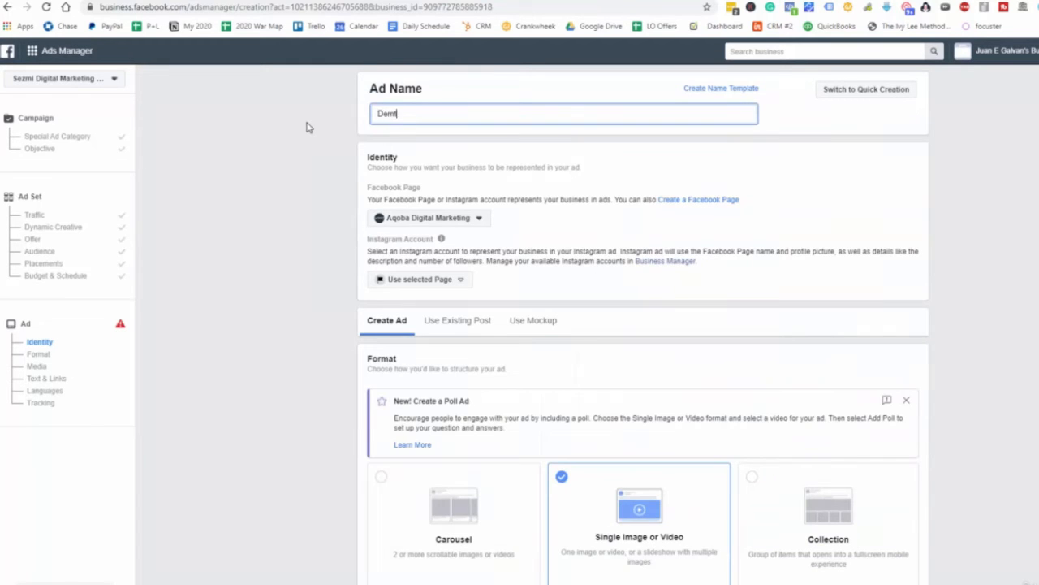
key(BackSpace)
key(BackSpace)
key(BackSpace)
key(BackSpace)
text(ntal Implant)
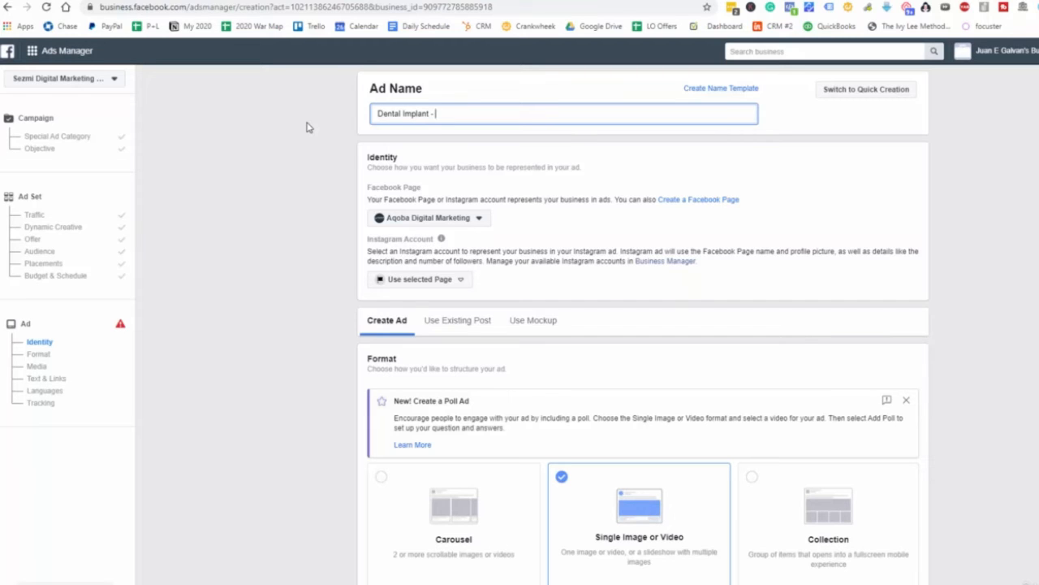
text( - Implant Image)
Step: Add the account image "dental implant1.PNG" as the ad's media in the Single Image or Video format and dismiss the placement tip
scroll(603, 235, down, 1)
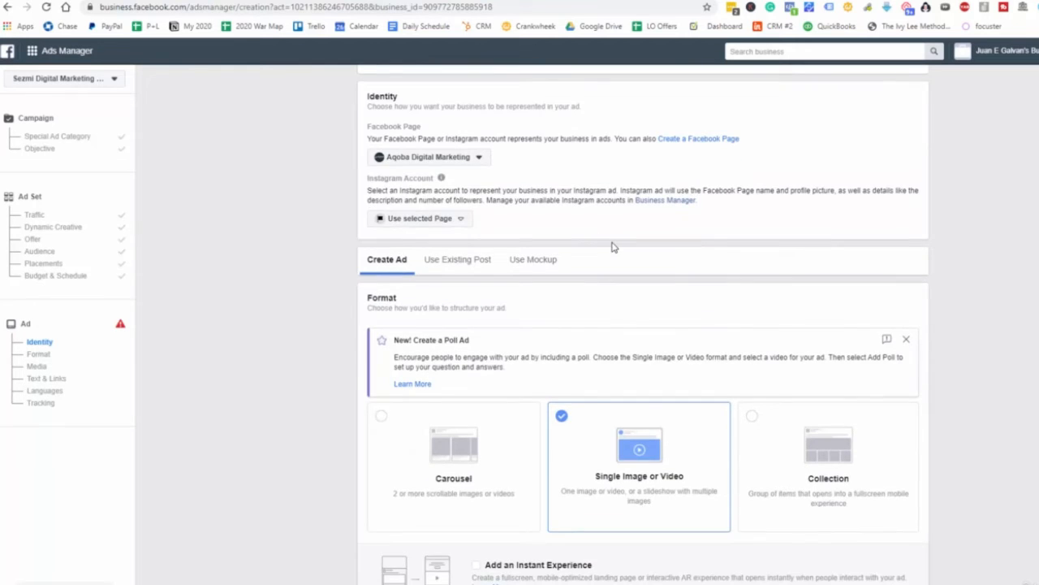
scroll(622, 258, down, 4)
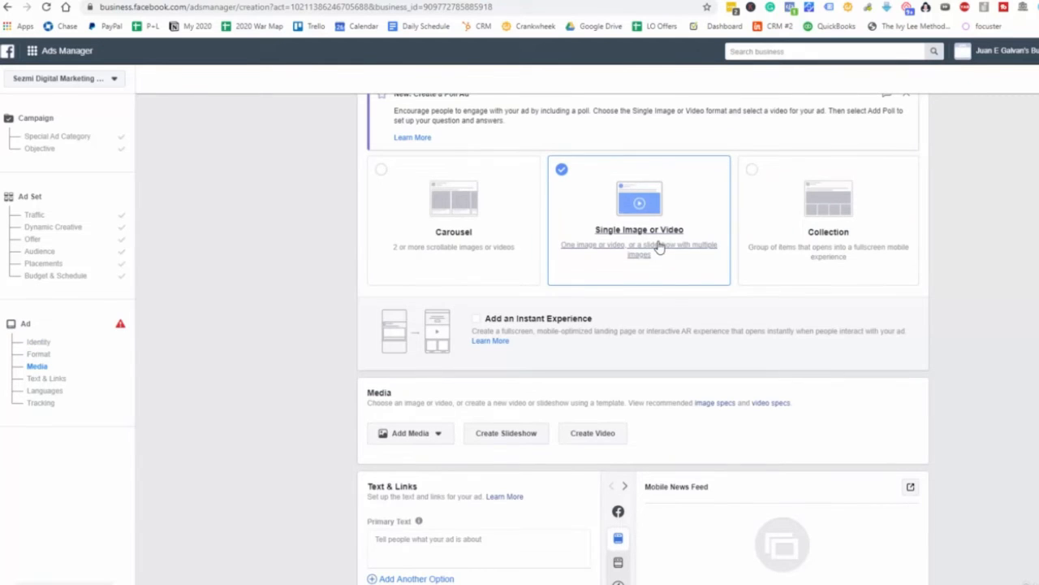
scroll(650, 243, down, 2)
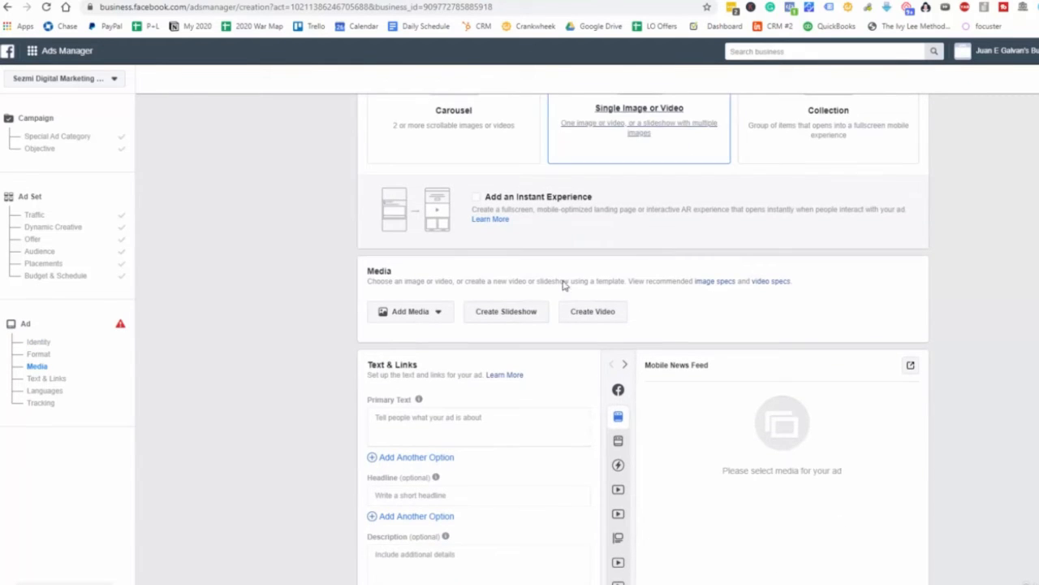
click(418, 317)
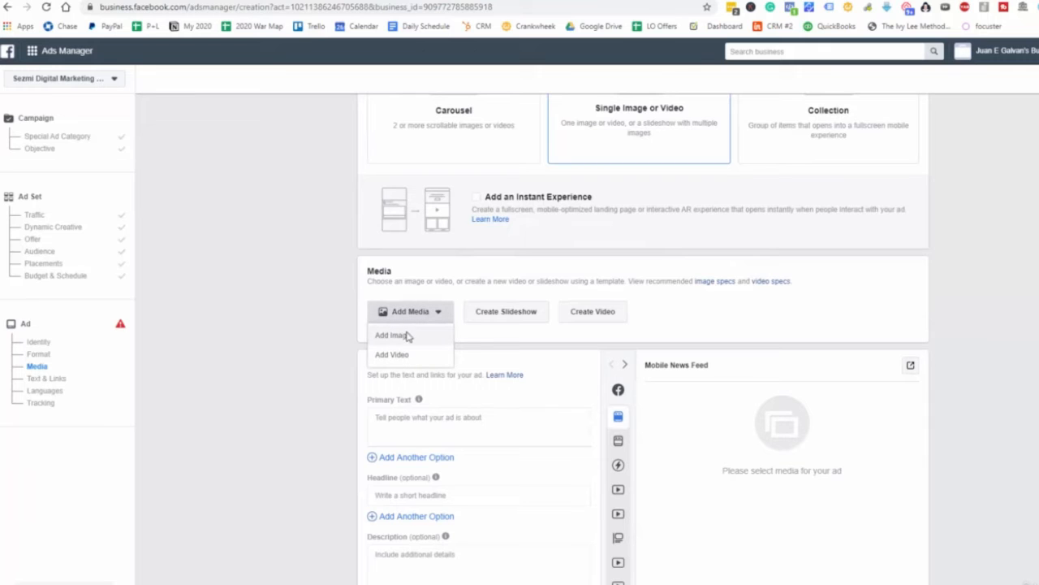
click(393, 335)
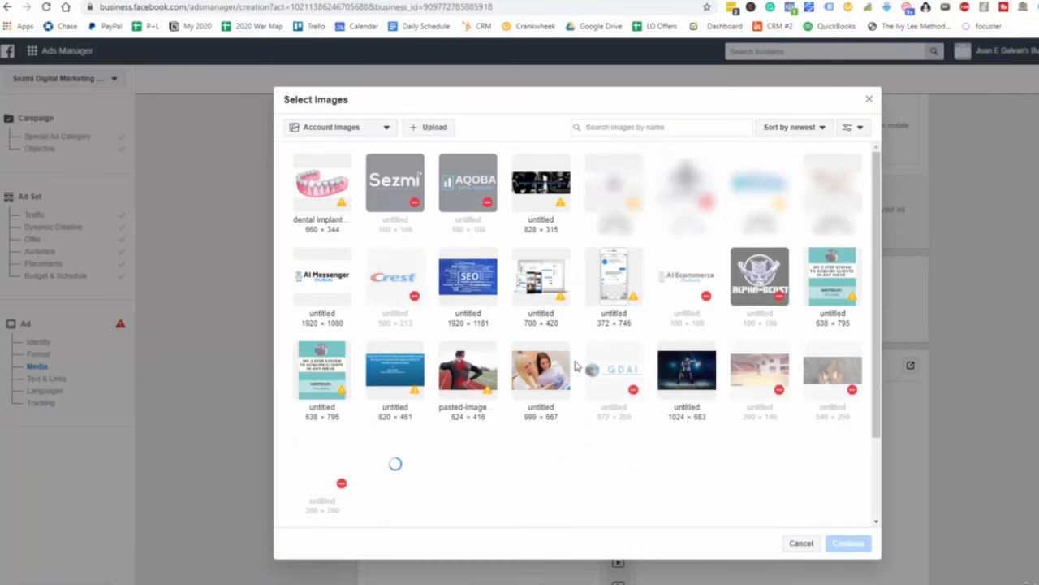
click(341, 181)
click(848, 545)
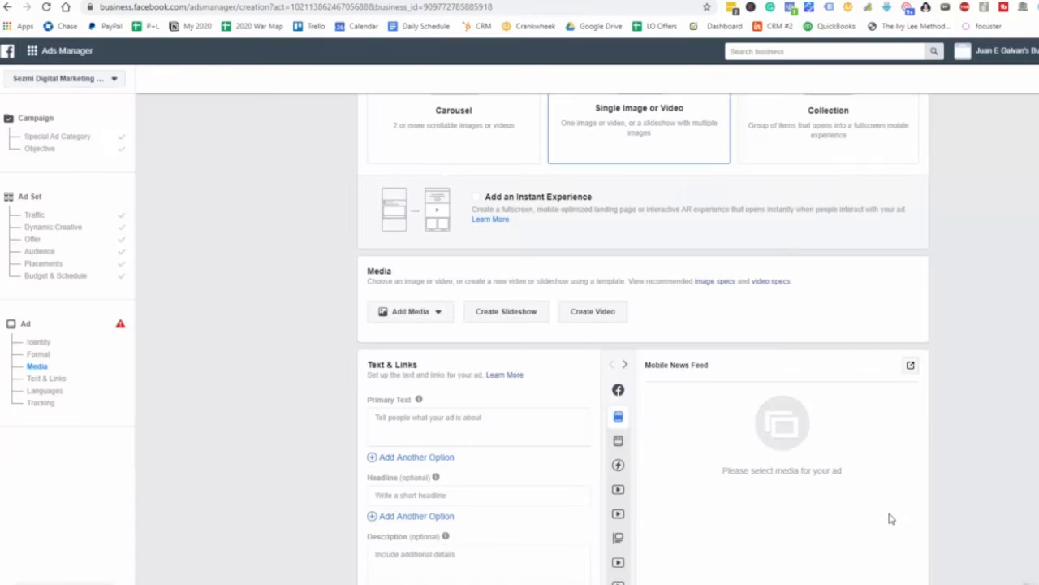
scroll(645, 397, down, 2)
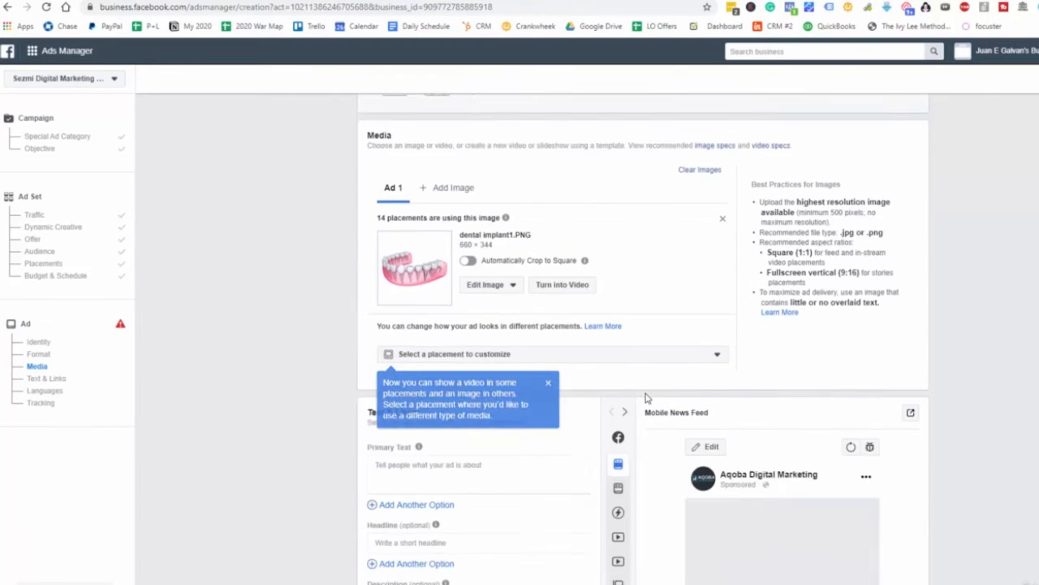
scroll(626, 391, down, 1)
click(548, 335)
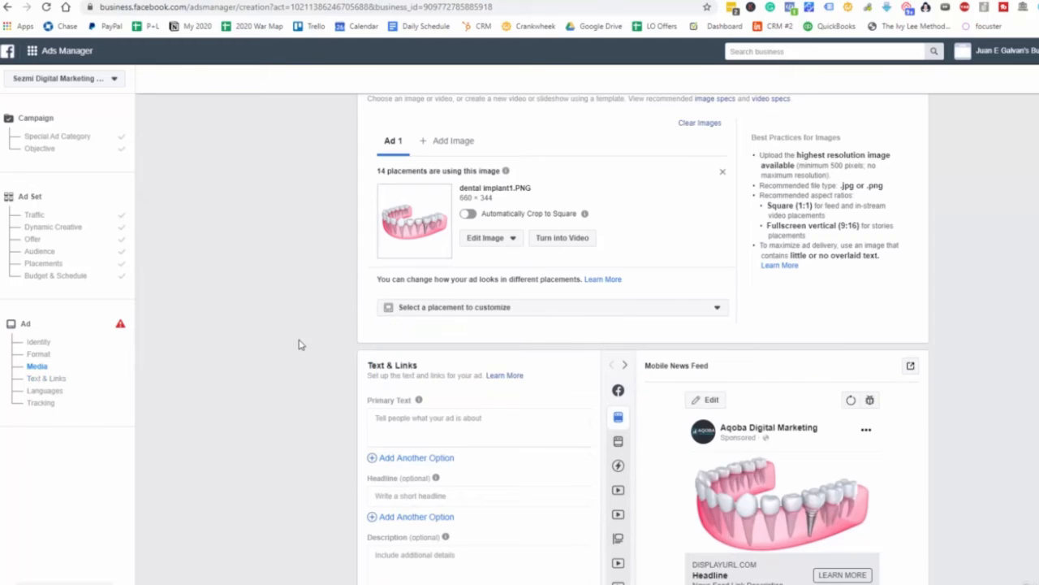
Step: Preview the ad as it appears in the Desktop News Feed
scroll(316, 343, down, 3)
mouse_move(560, 366)
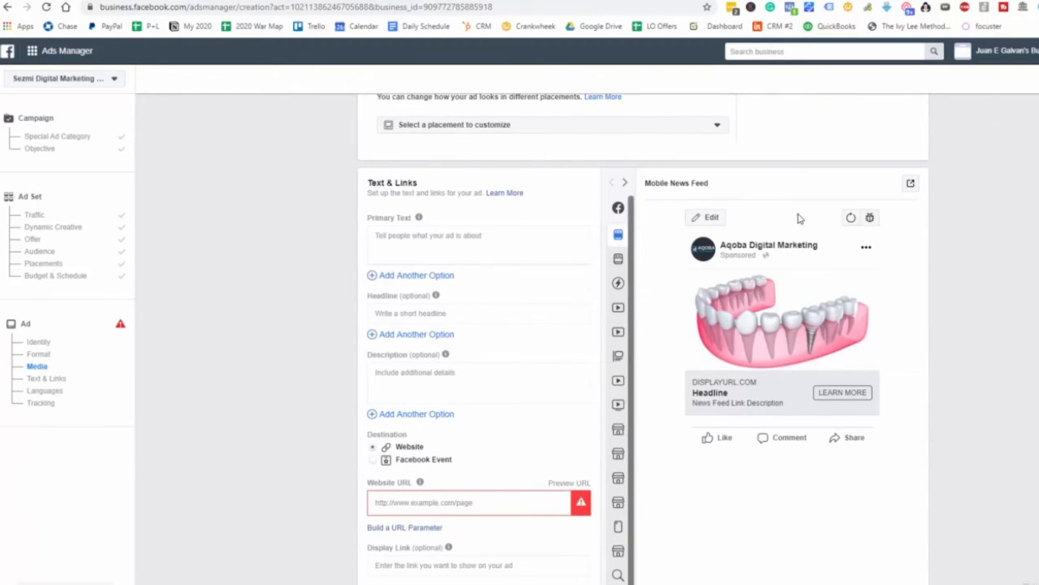
click(618, 258)
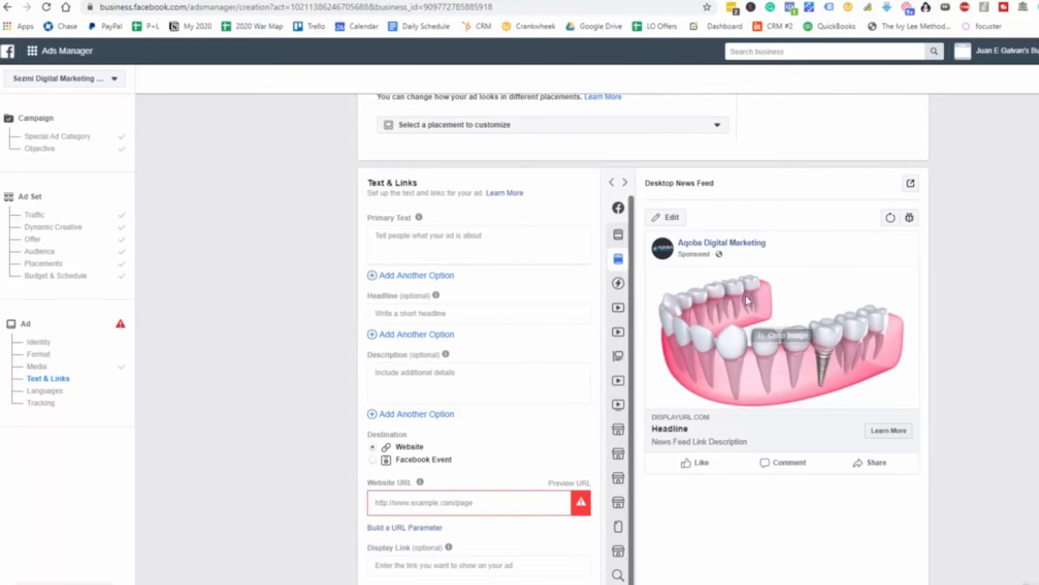
Step: Begin the ad's primary text with "Everybody loves a great smile, and we specialize in great smiles"
click(407, 233)
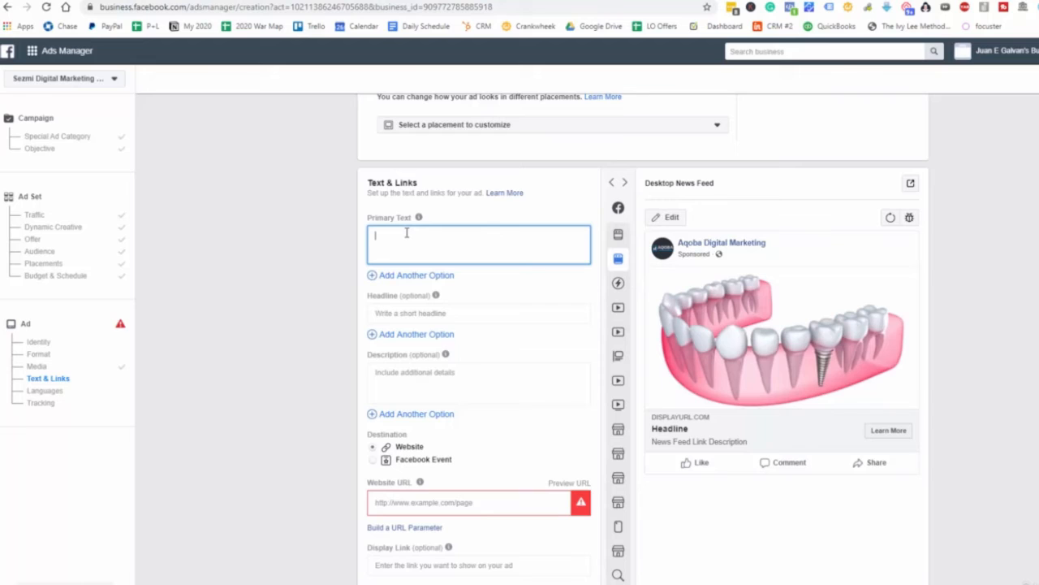
text(Everybody loves a great smile, and we specia)
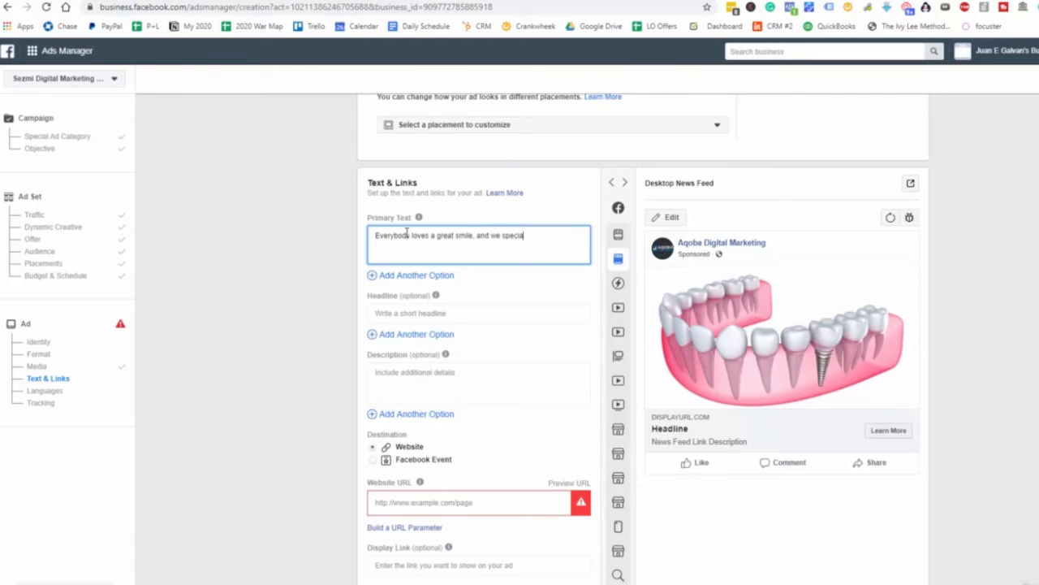
text(lize in great smiles)
key(BackSpace)
Step: Continue the primary text with "For a limited time we're offering 10 first time visitors a Dental Implant for just $999. That's a savings of $800"
text(! For a limit)
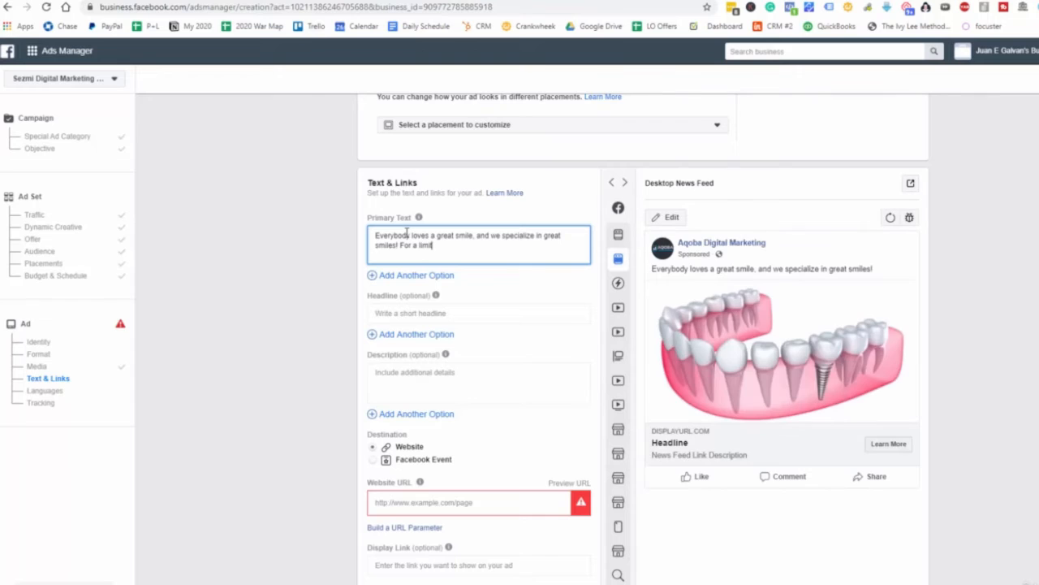
text(ed time we're offering 10 first time)
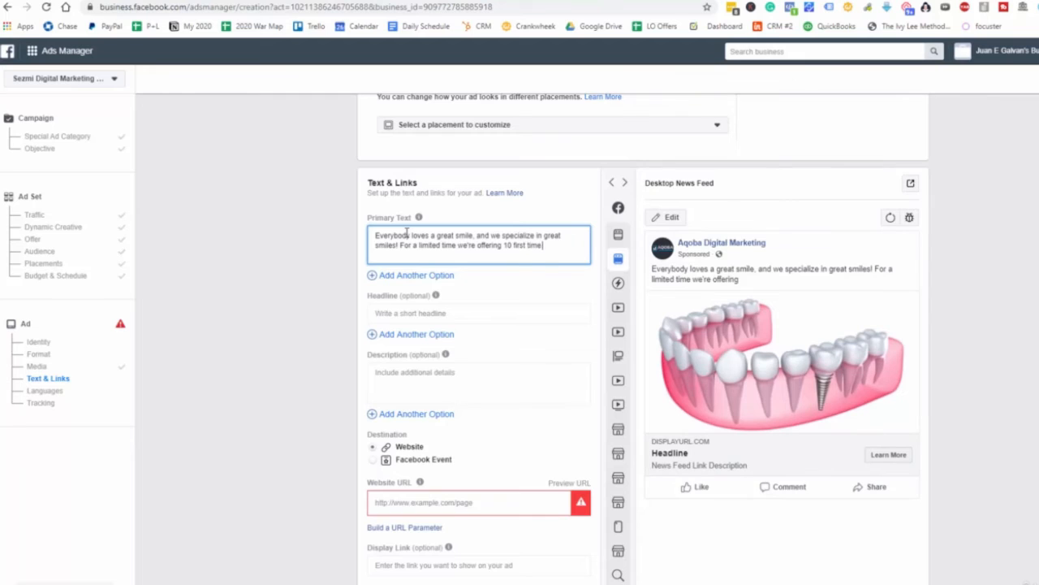
text( visitors)
key(Return)
text(a dental)
key(BackSpace)
key(BackSpace)
key(BackSpace)
key(BackSpace)
key(BackSpace)
key(BackSpace)
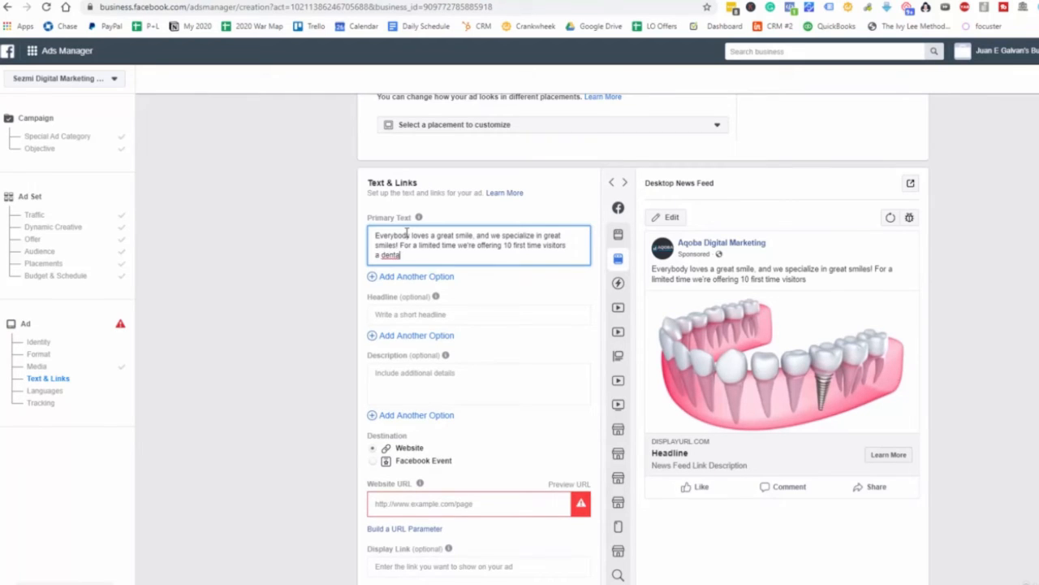
text(Dental Implant for just)
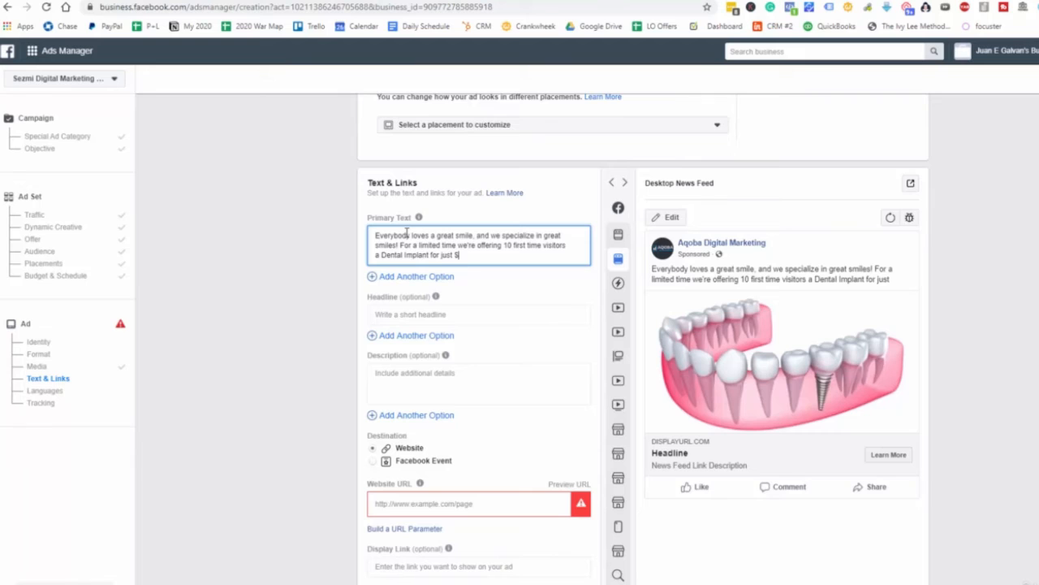
text( $999. That's a)
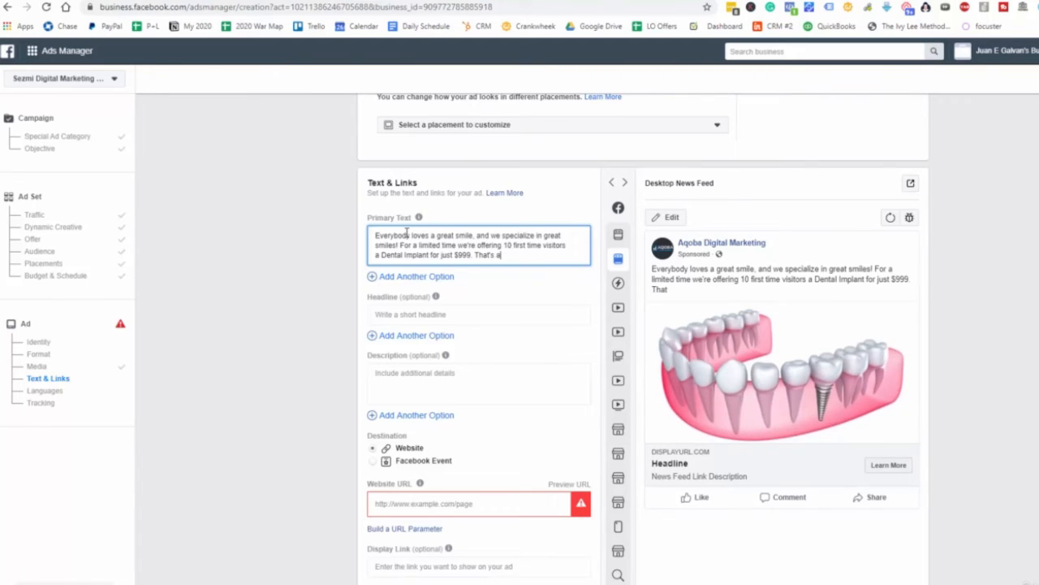
text( savings of $800@)
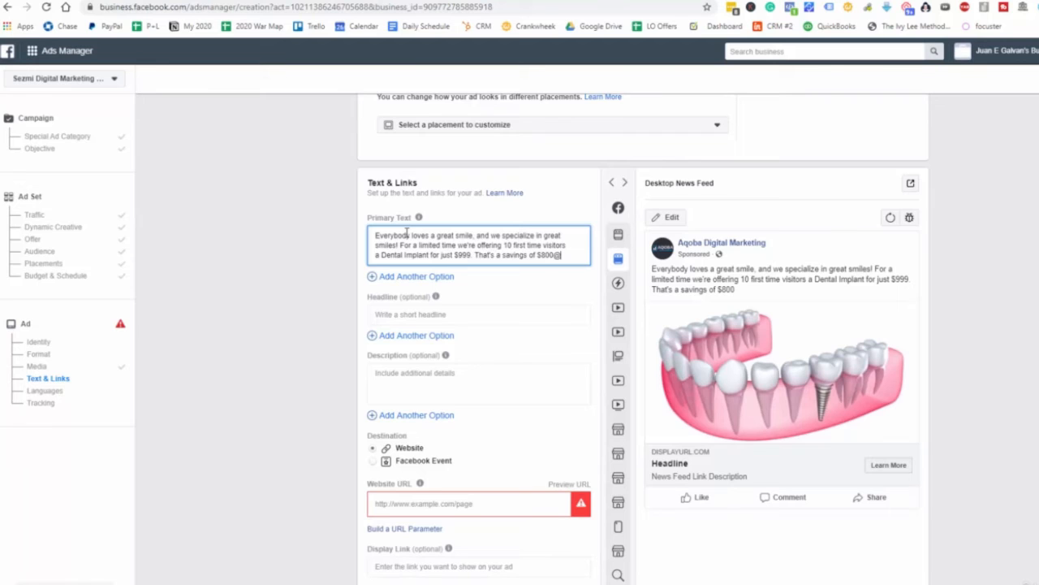
Step: Finish the primary text with "Click to claim this special offer and smile with a little more confidence."
key(Return)
text(C)
key(BackSpace)
text(lick)
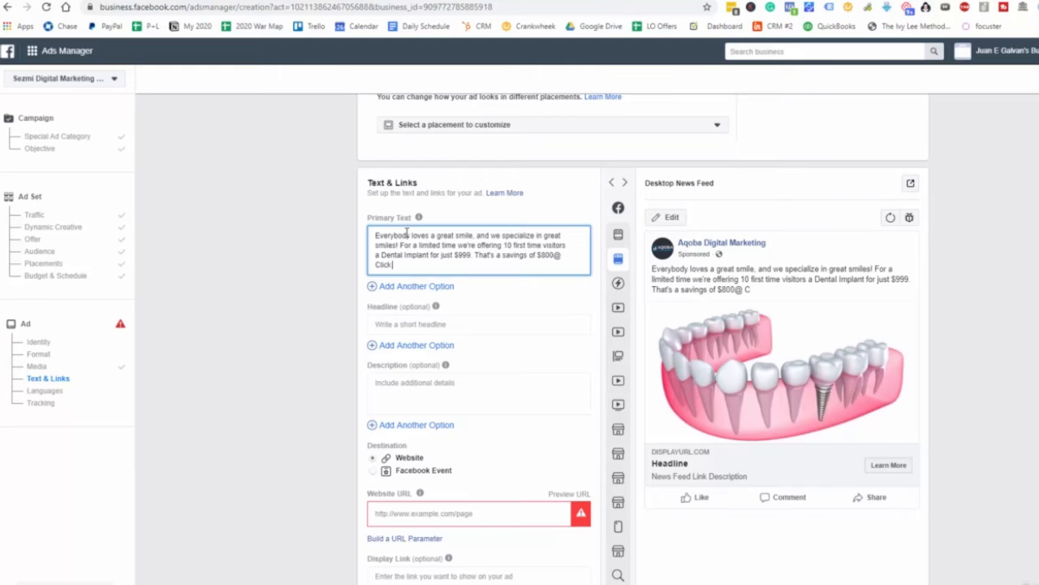
text( to claim this special offer and smile with a)
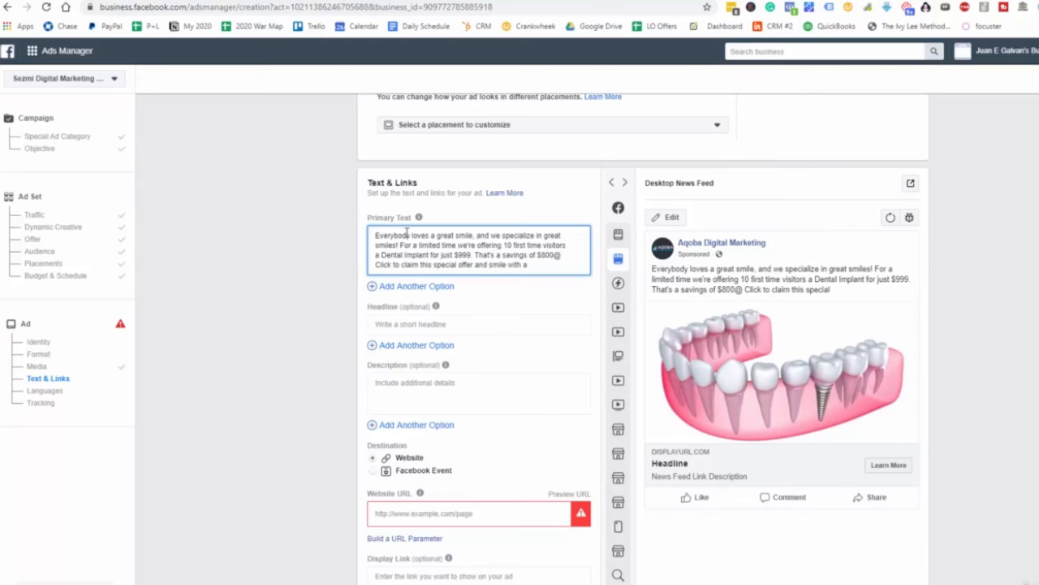
text( little more confidence.)
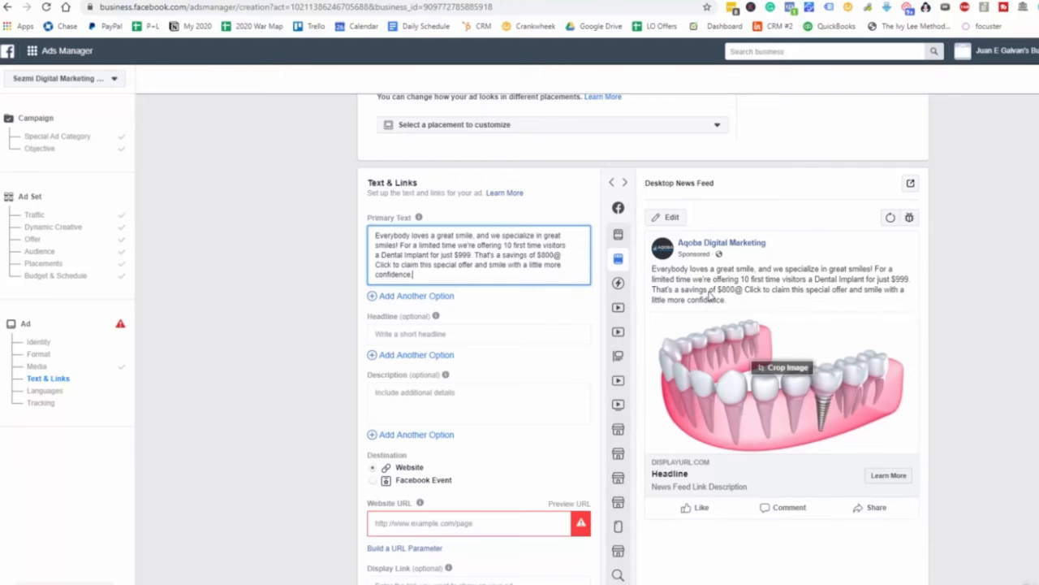
Step: Replace the stray "@" after "$800" in the primary text with an exclamation mark
click(557, 255)
key(BackSpace)
key(BackSpace)
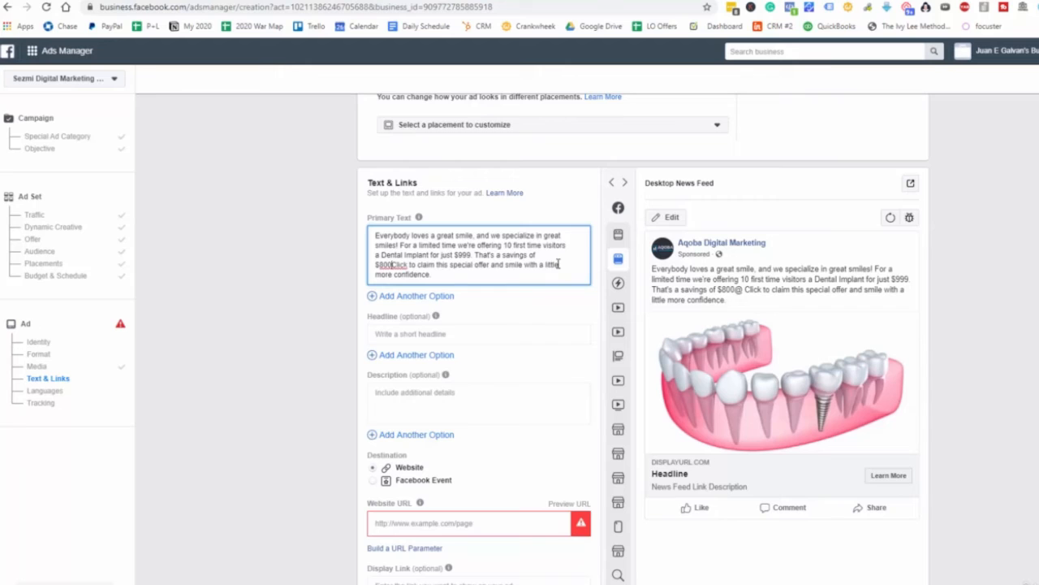
text(@)
key(BackSpace)
text(!)
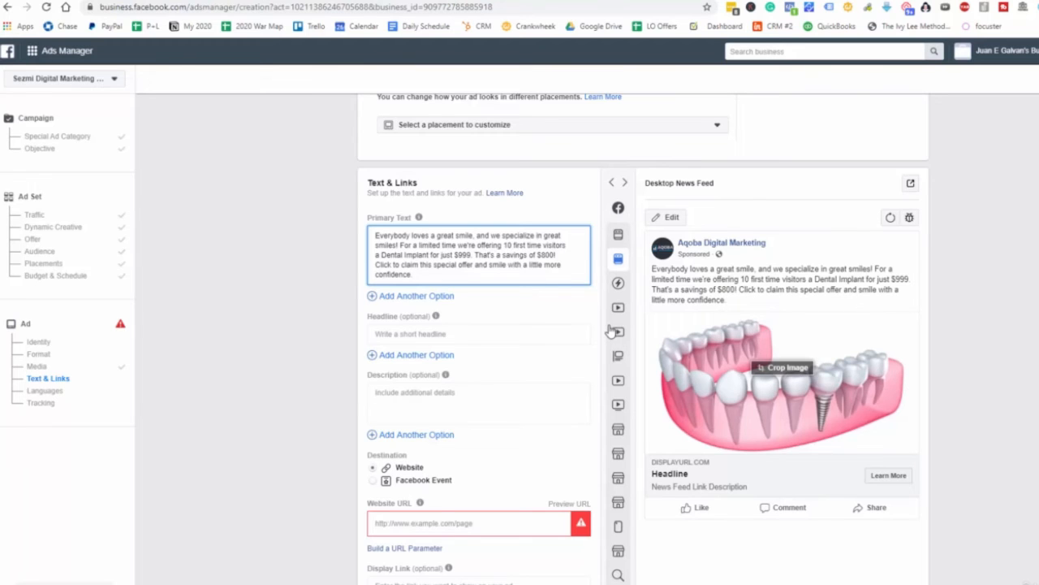
Step: Enter "$999 Dental Implant Offer!" as the ad's headline
click(427, 331)
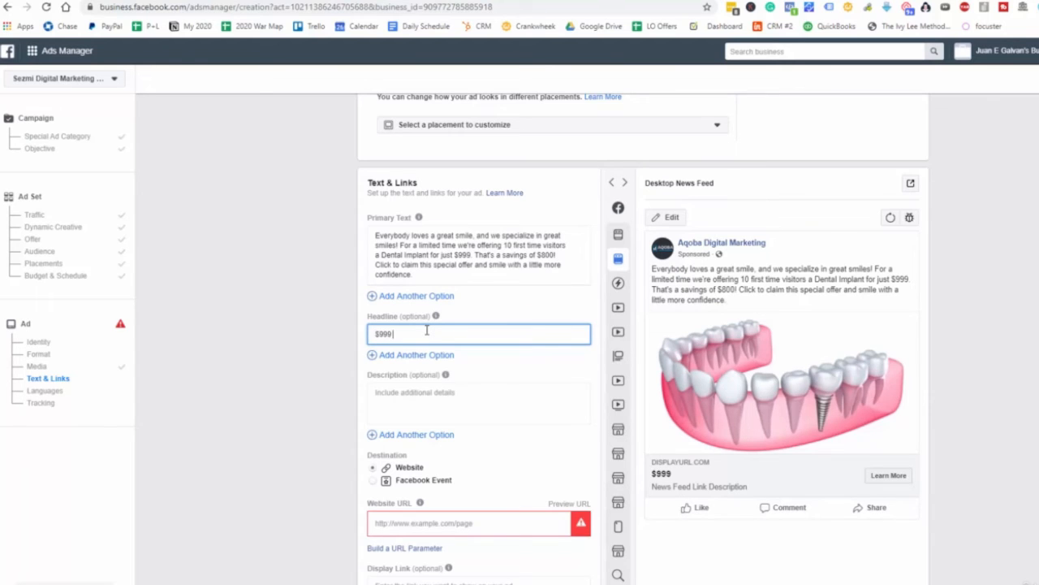
text($999 Dental Implan)
text(Implant Offer)
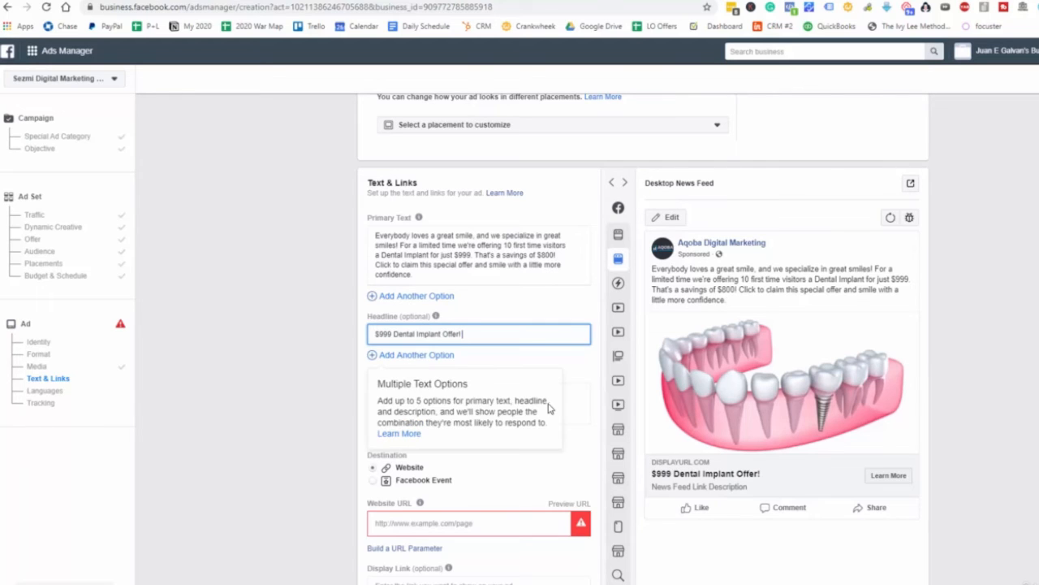
Step: Enter "For a limited time get a Dental Implant for ONLY $999!" as the ad's description
click(561, 398)
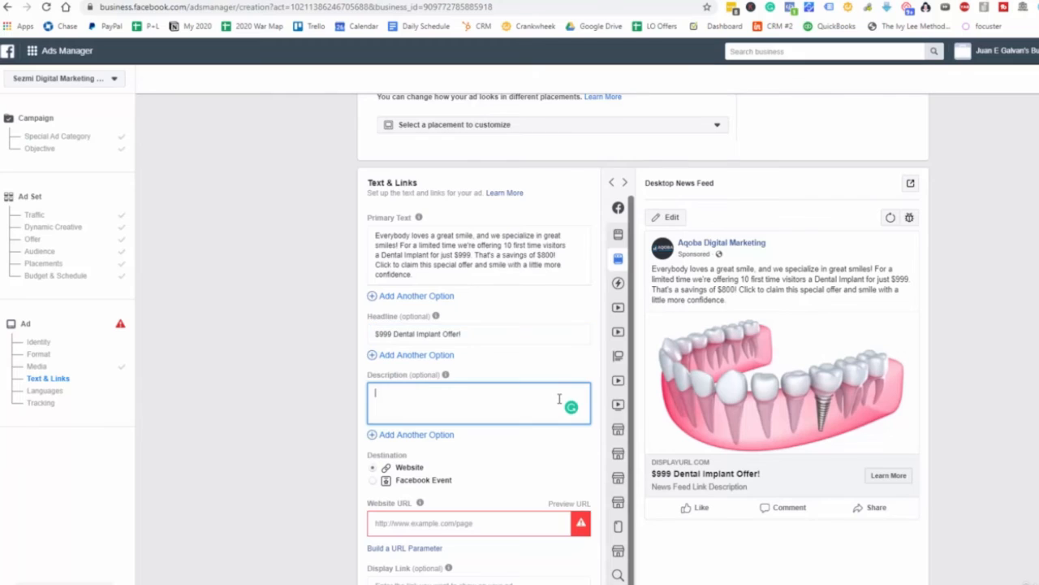
text(For a l)
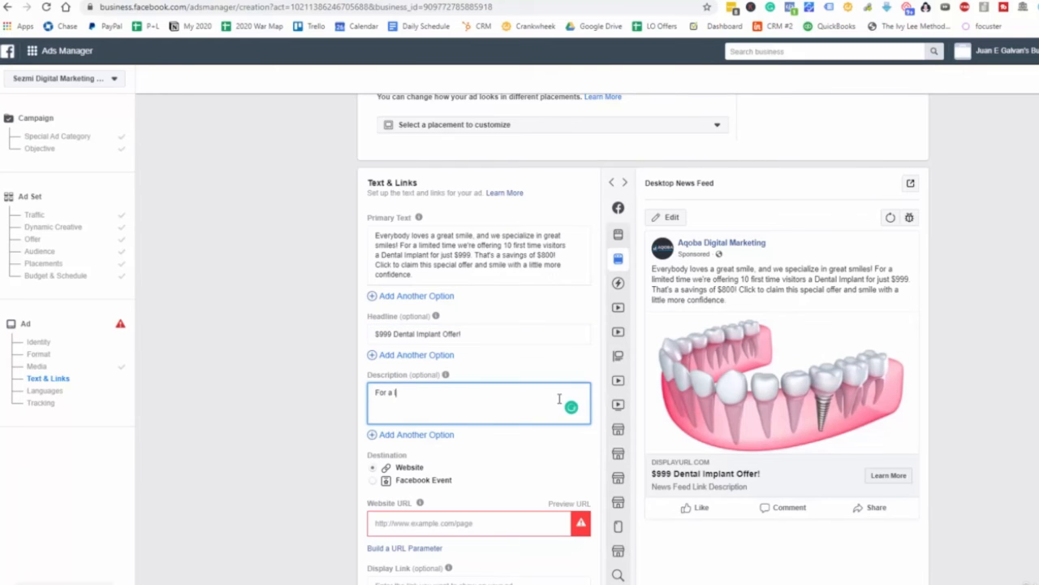
text(imited time get a Dental Implant for ONLY $999!)
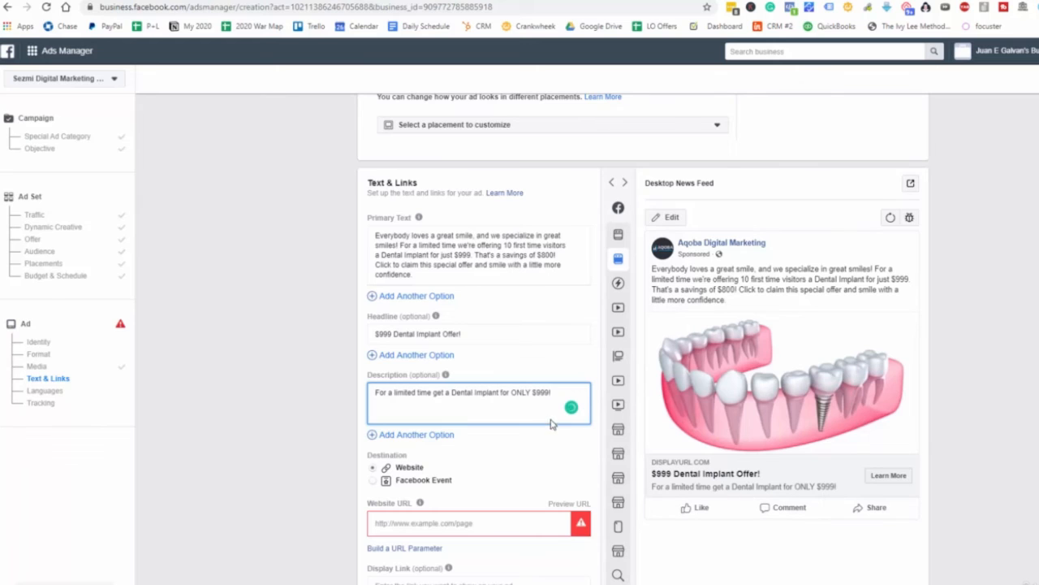
Step: Switch to the open Crawl Space Pro Cleaners landing page and copy its web address
mouse_move(675, 439)
scroll(564, 456, down, 1)
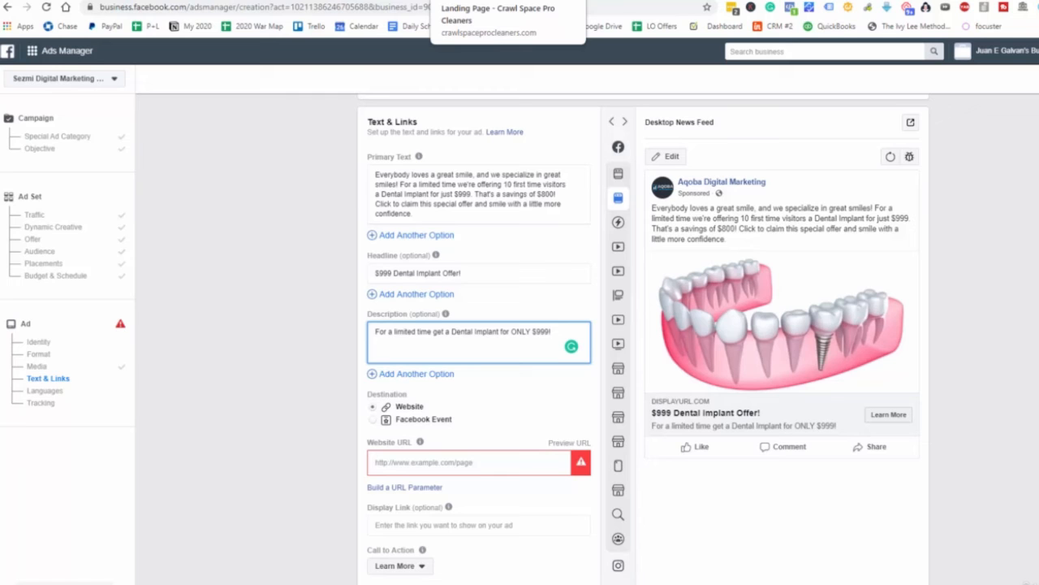
click(329, 0)
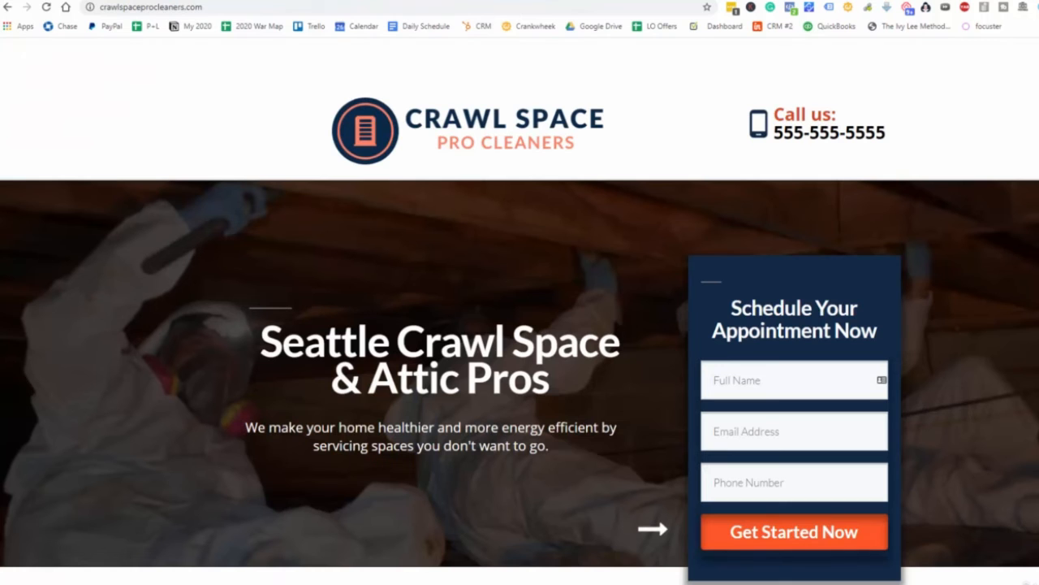
click(325, 6)
key(ctrl+c)
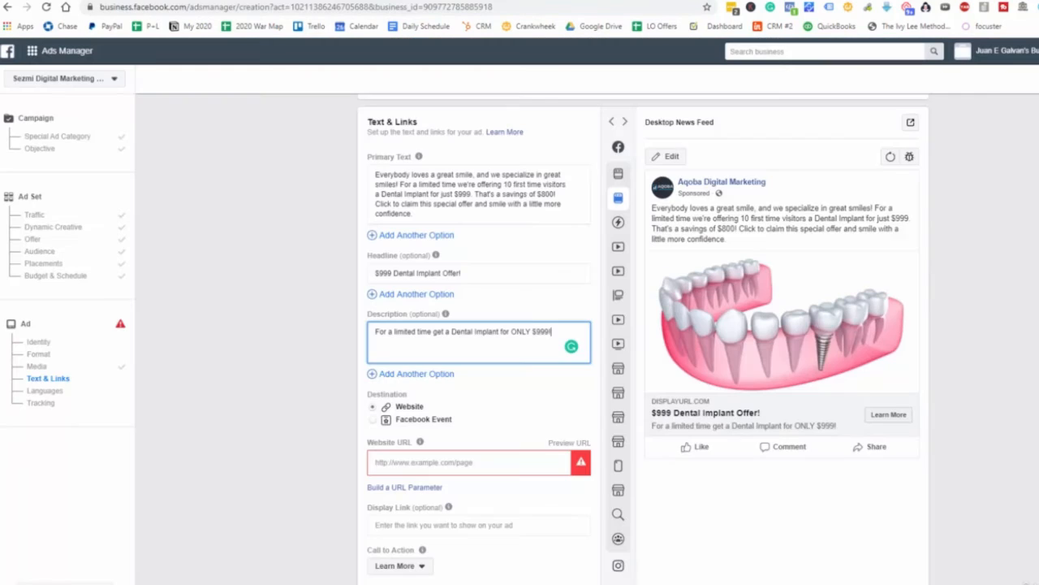
scroll(330, 232, down, 1)
scroll(331, 232, down, 2)
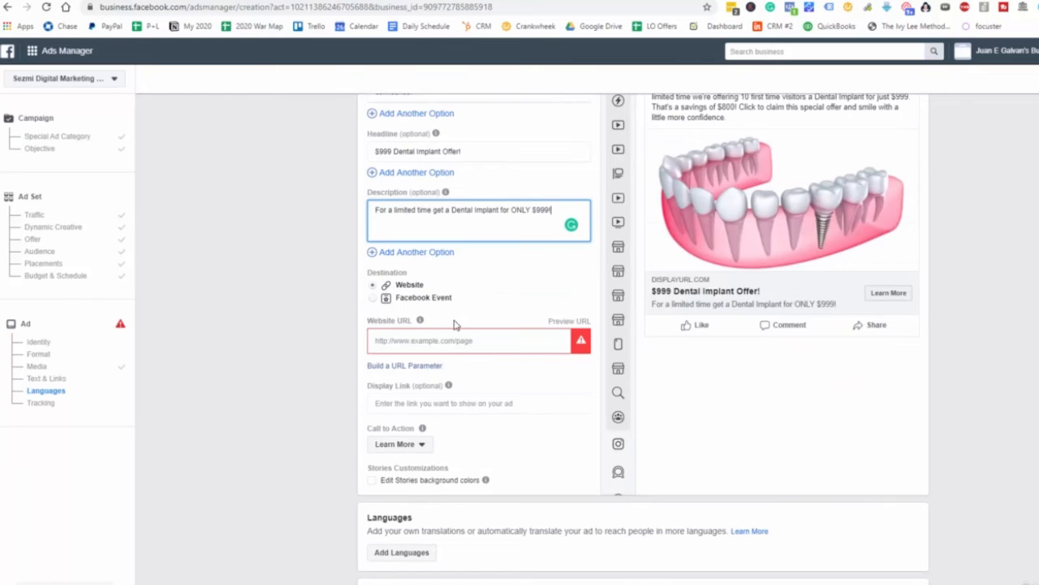
scroll(568, 319, up, 1)
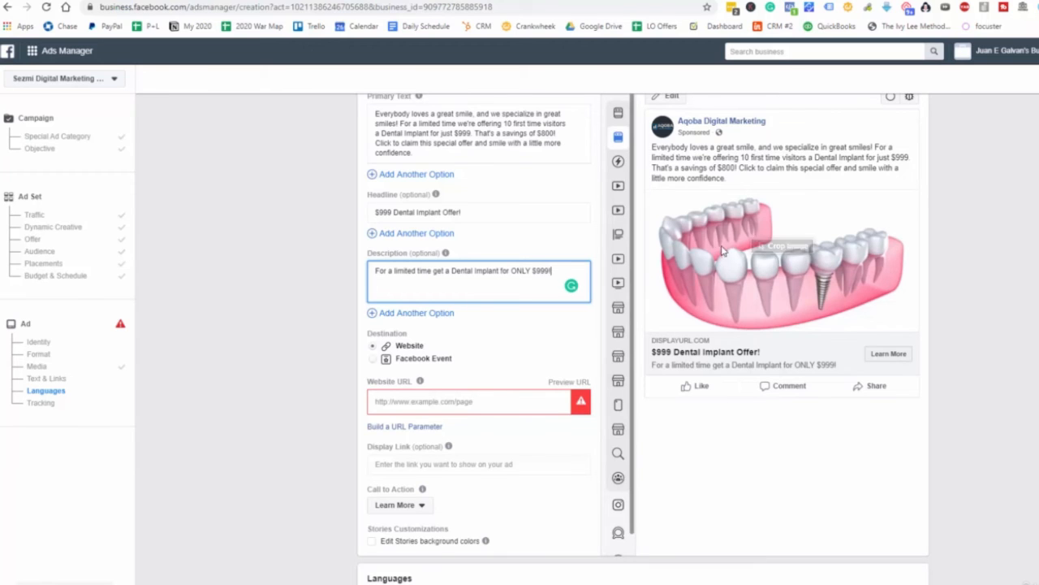
click(411, 400)
key(ctrl+v)
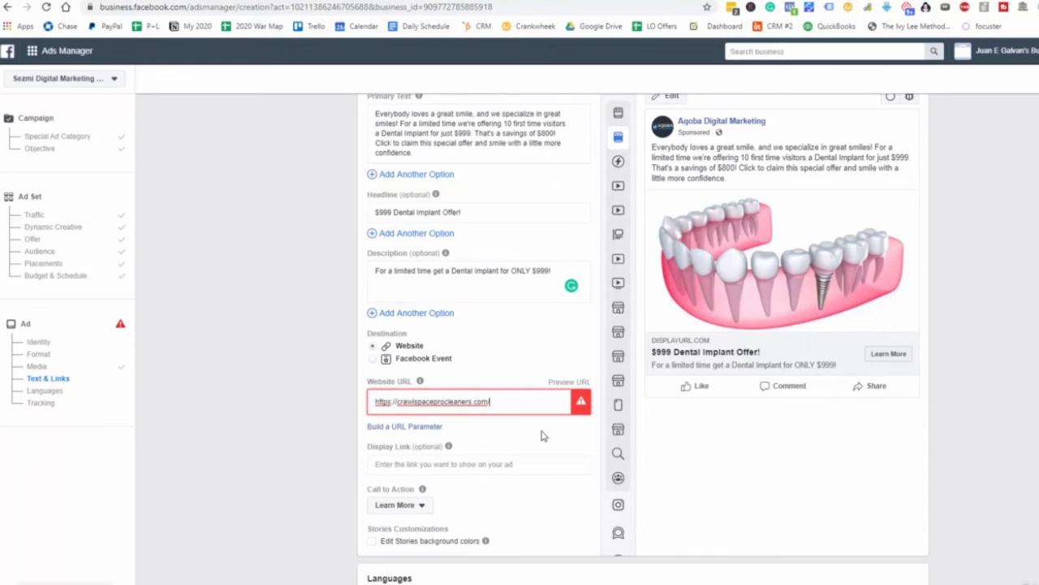
click(367, 439)
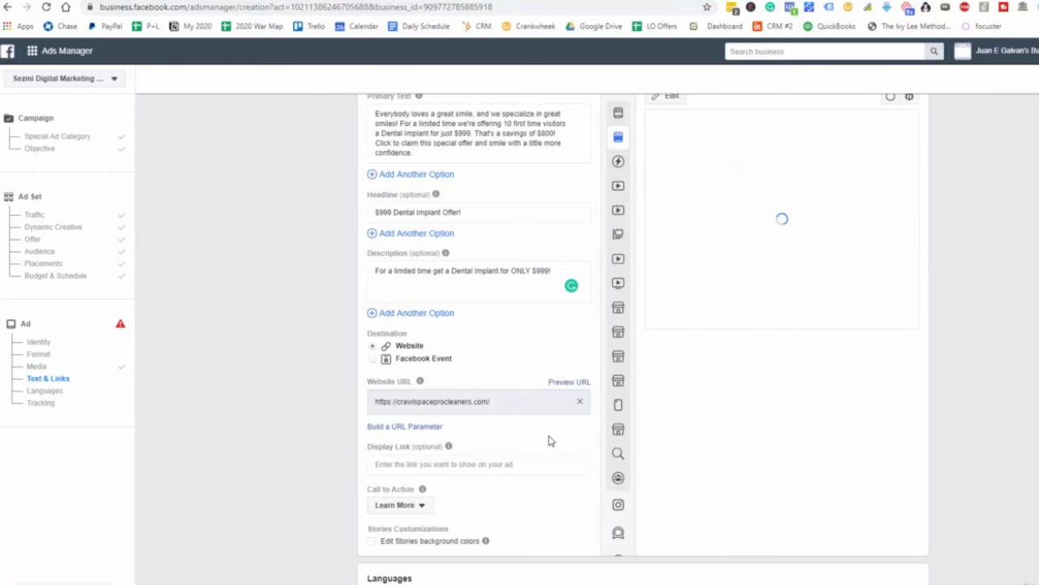
scroll(816, 453, up, 2)
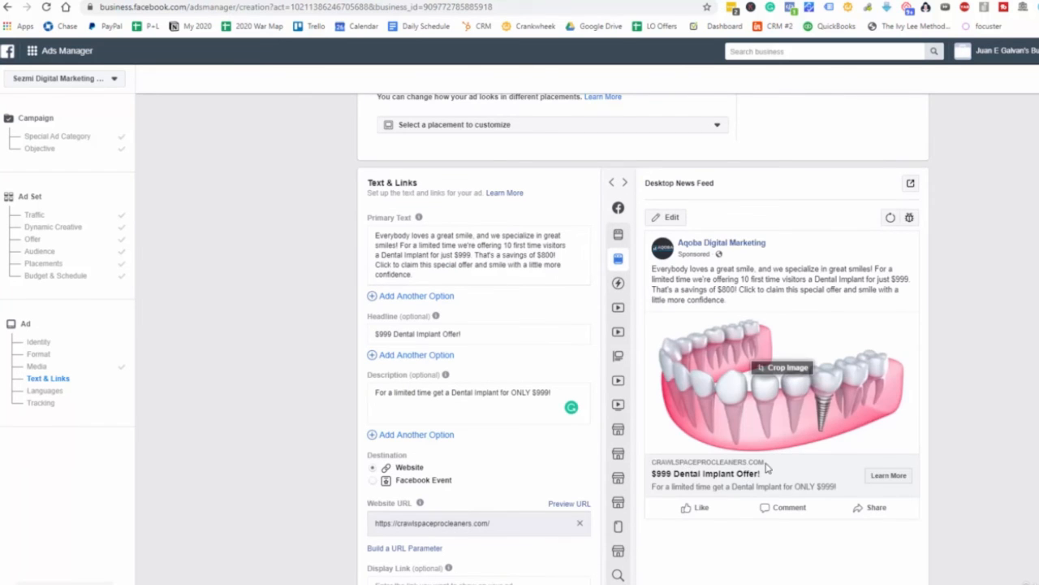
Step: Set the ad's call to action to Book Now
scroll(585, 442, down, 2)
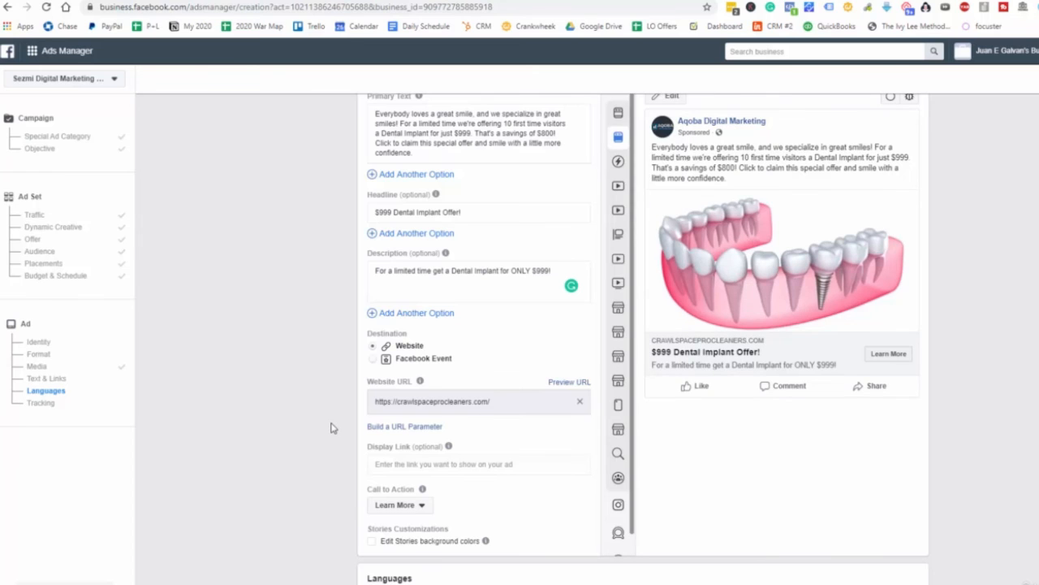
scroll(390, 422, down, 2)
mouse_move(422, 369)
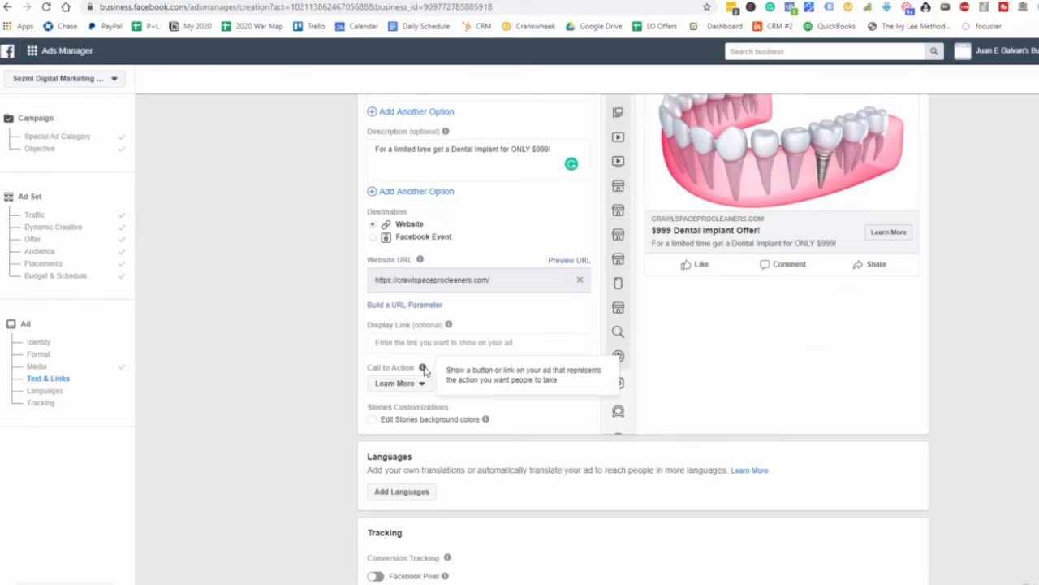
click(420, 383)
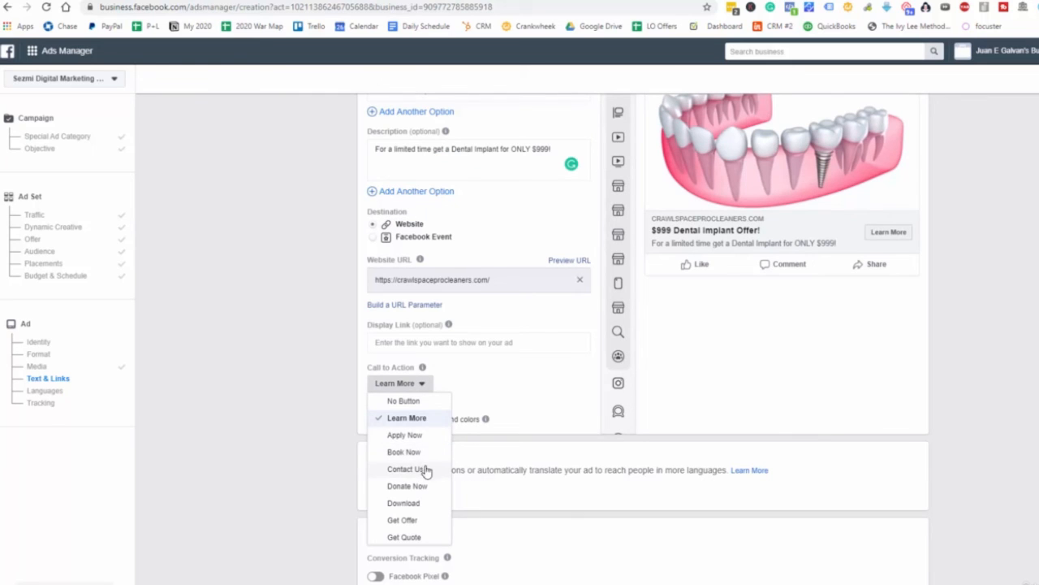
scroll(517, 449, up, 1)
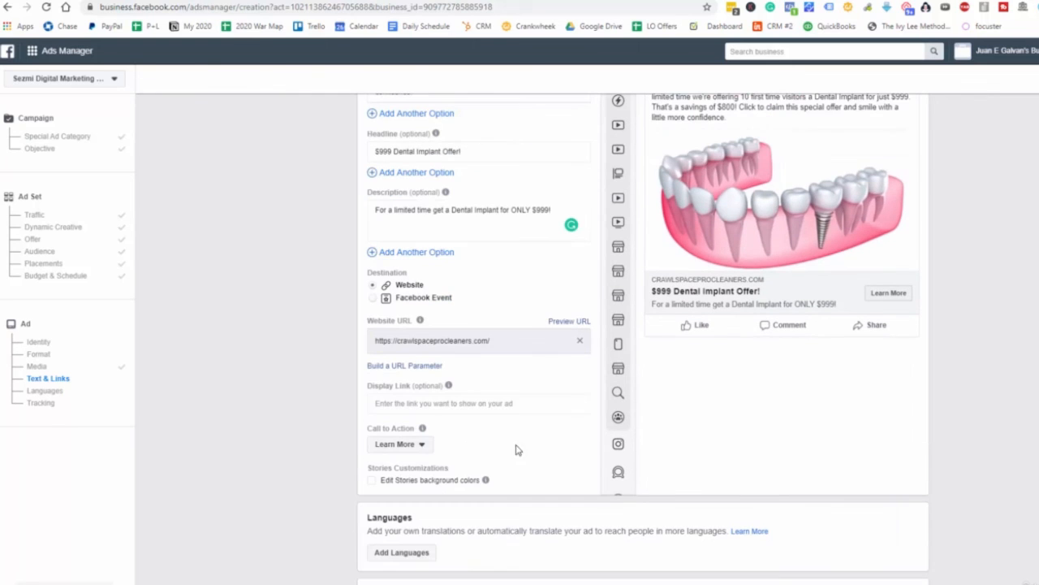
click(419, 446)
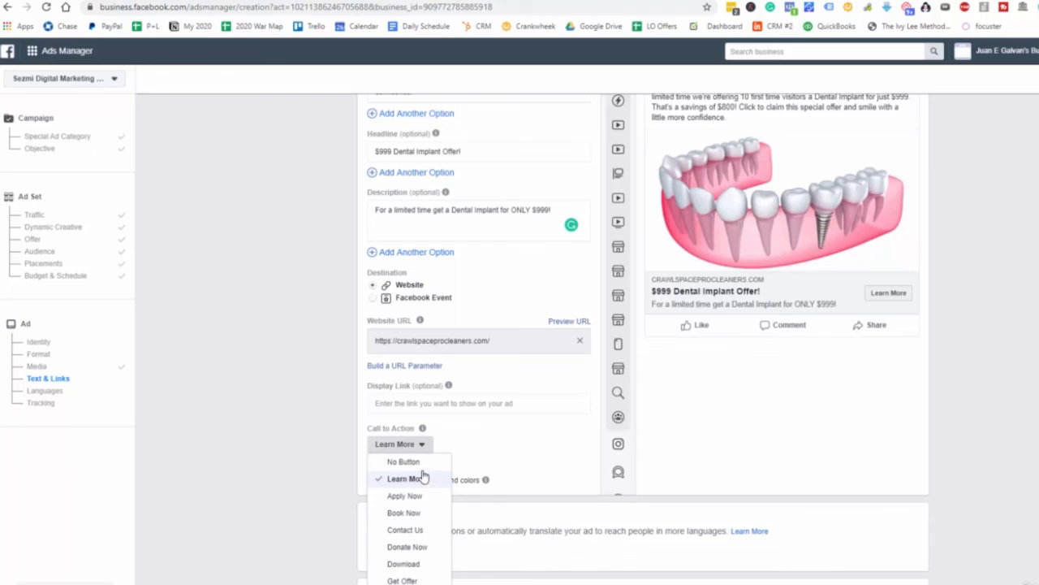
click(427, 514)
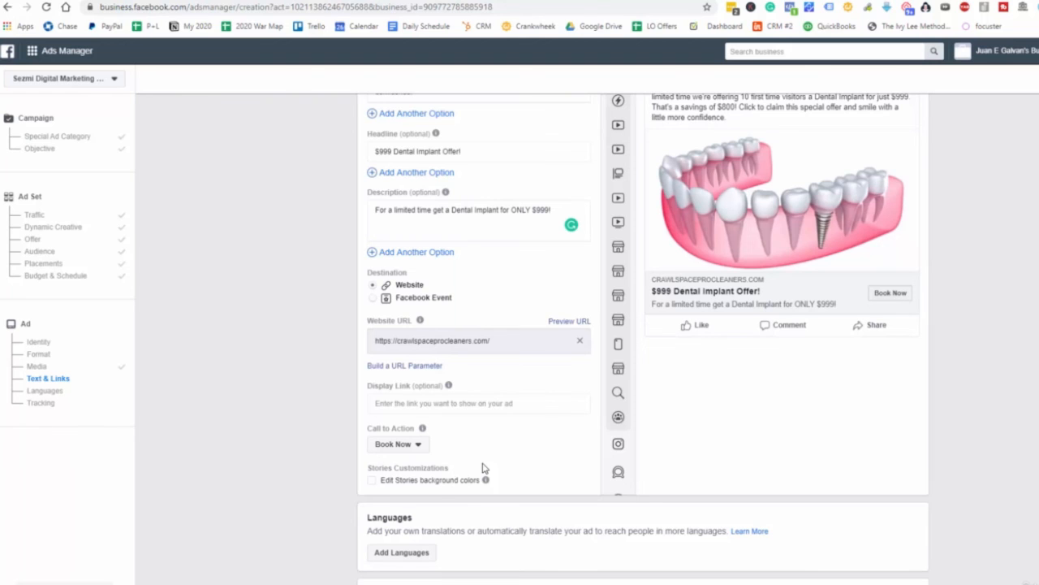
Step: Review the ad's settings from tracking and languages through format, media, text and the news feed preview
scroll(749, 422, down, 3)
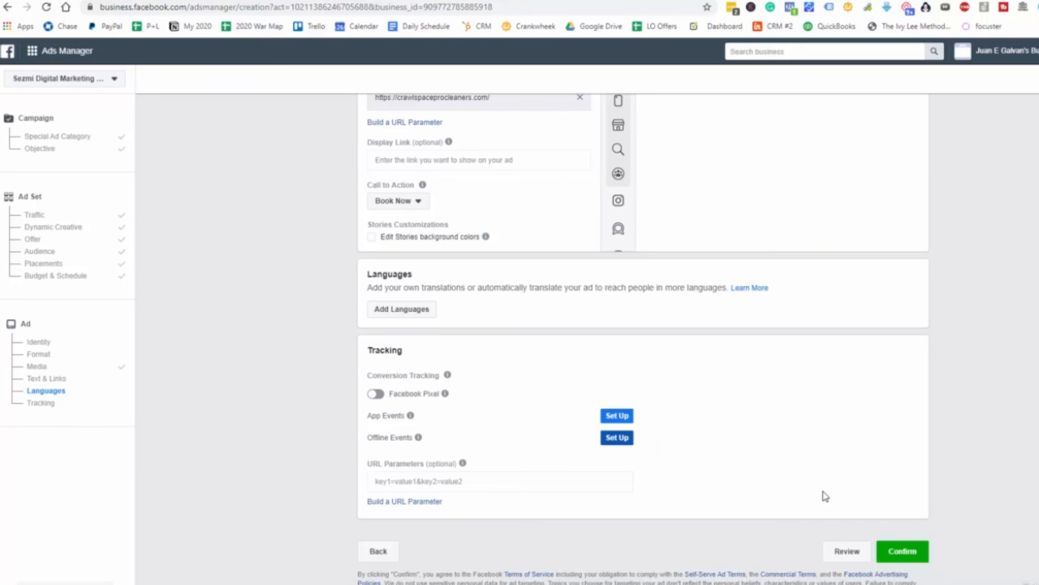
click(902, 551)
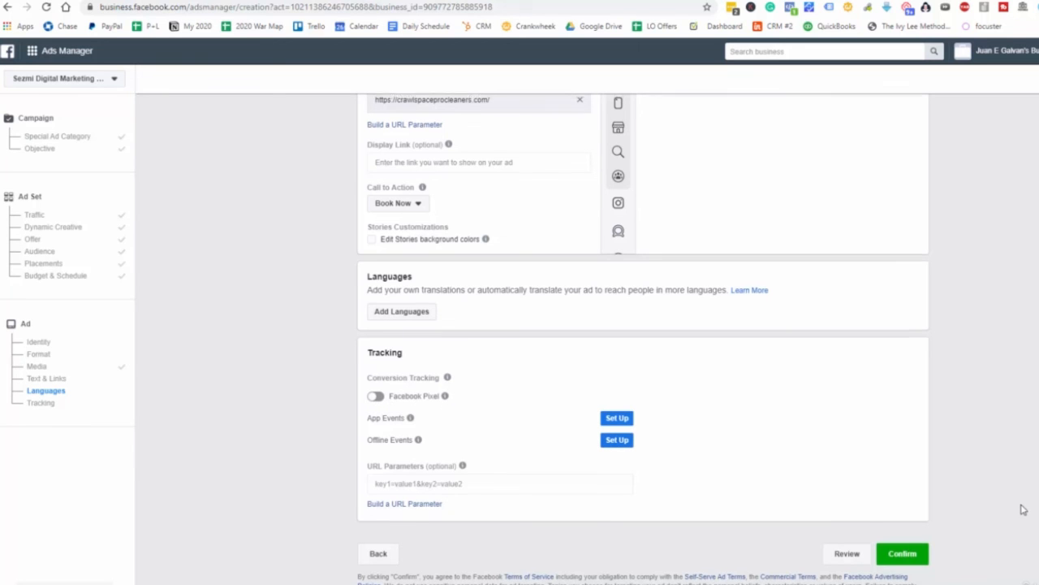
scroll(1024, 507, down, 6)
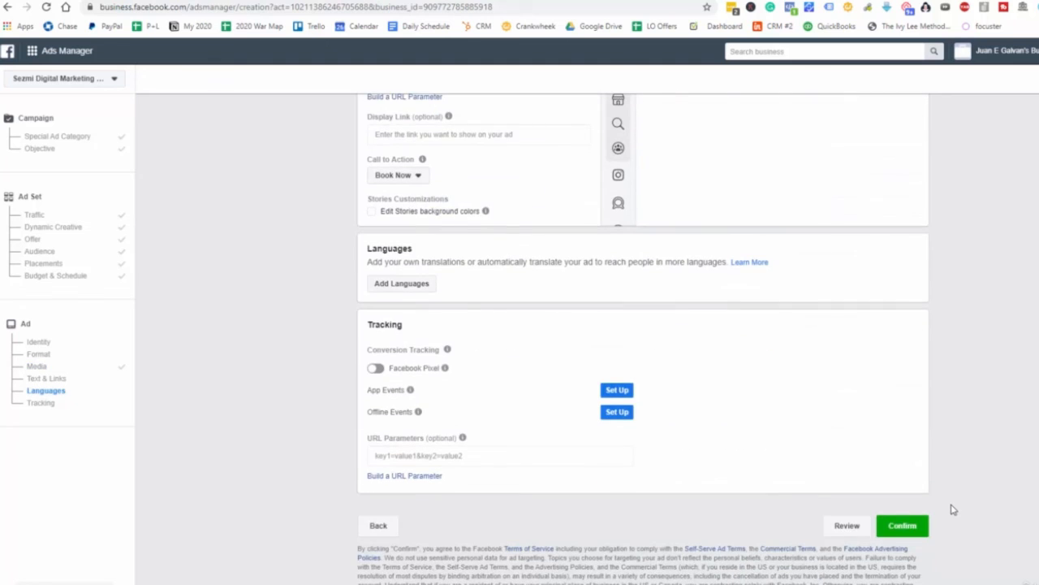
scroll(954, 507, up, 5)
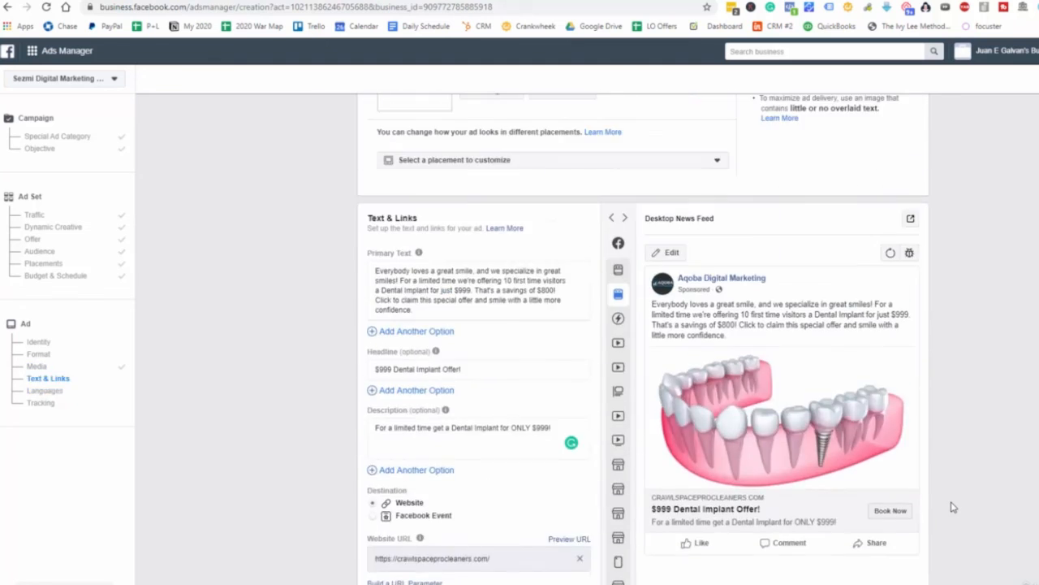
scroll(953, 507, up, 8)
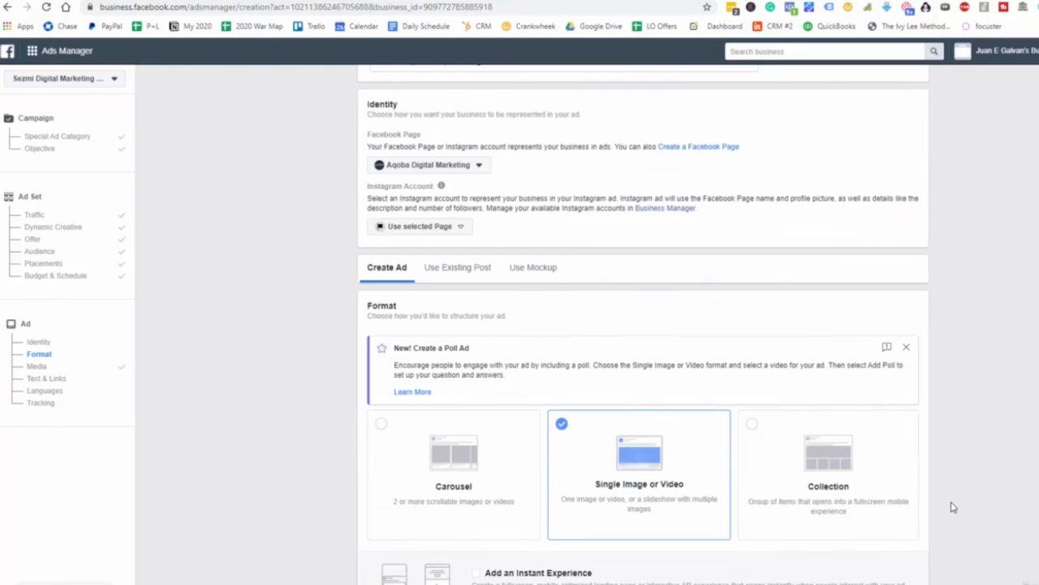
scroll(932, 505, down, 1)
scroll(932, 505, down, 8)
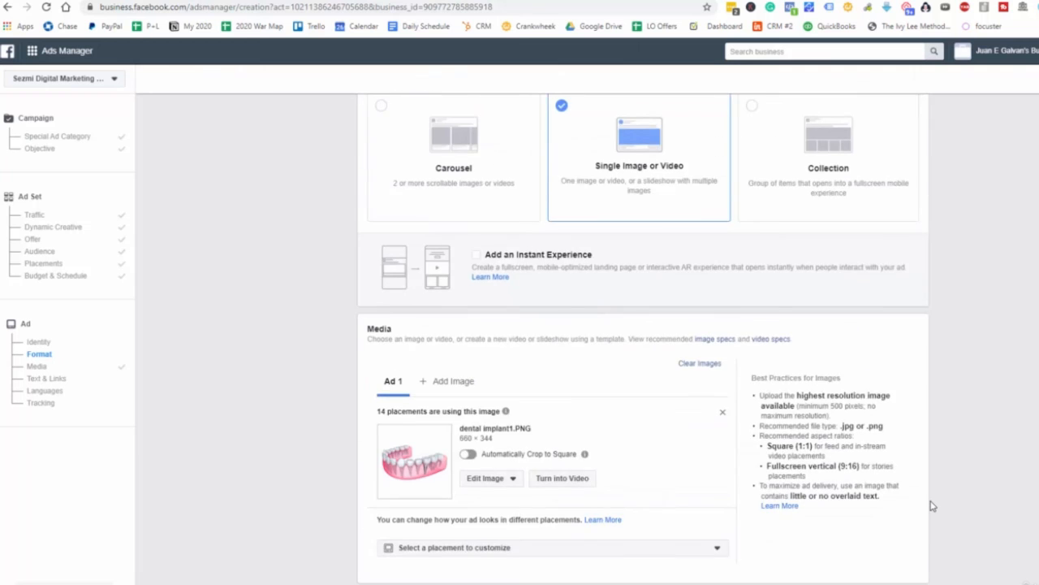
scroll(801, 480, down, 3)
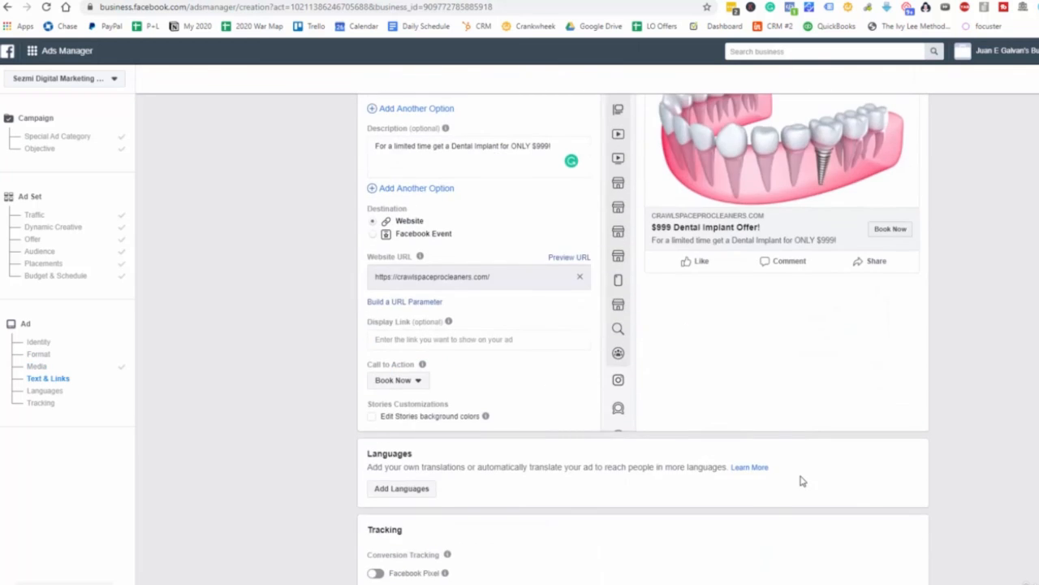
scroll(731, 470, up, 4)
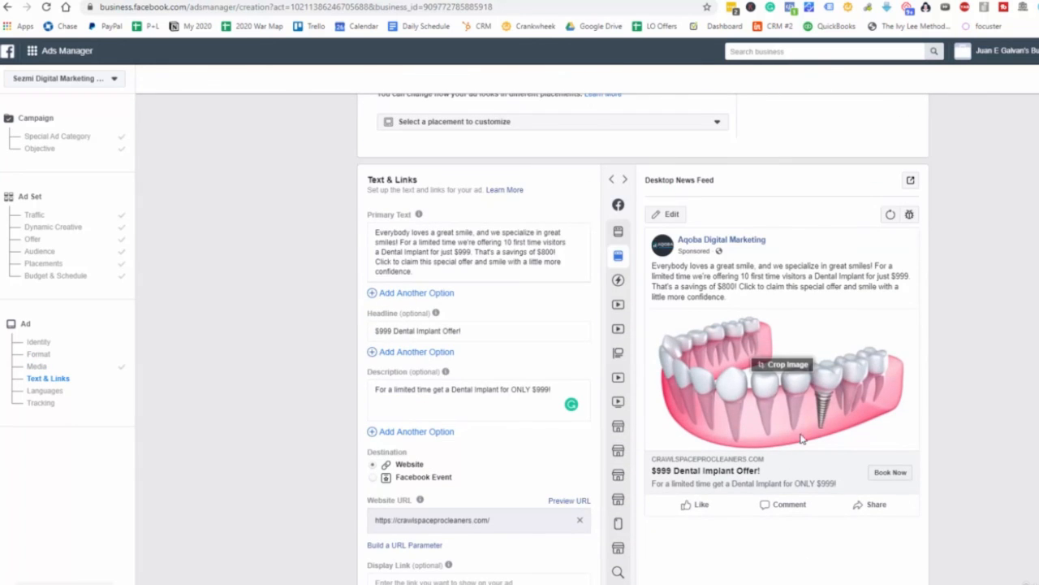
scroll(844, 487, down, 6)
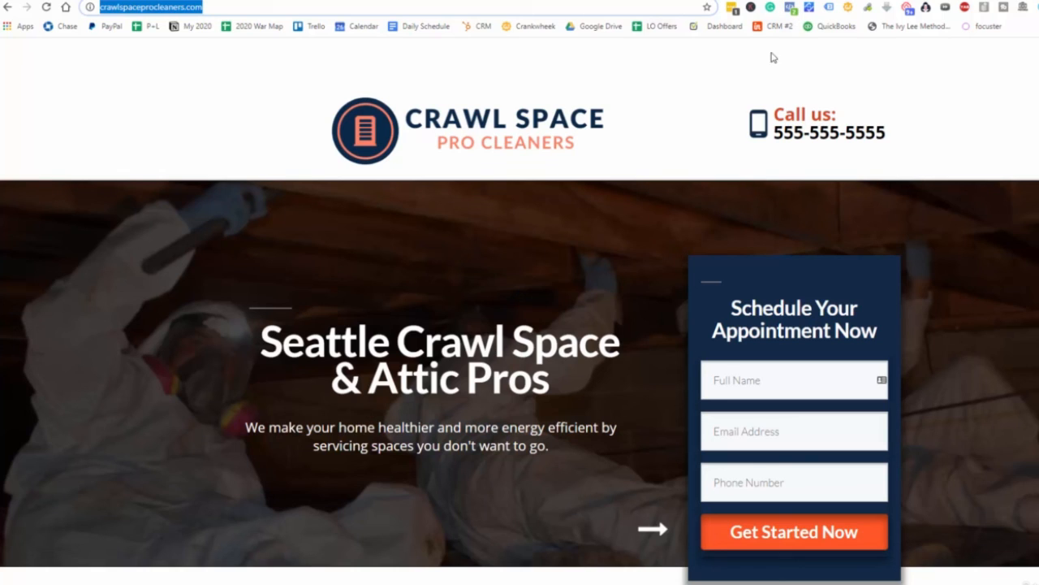
Step: Switch to the Crawl Space Pro Cleaners site and open its thank-you page at crawlspaceprocleaners.com/thank-you-page
click(565, 10)
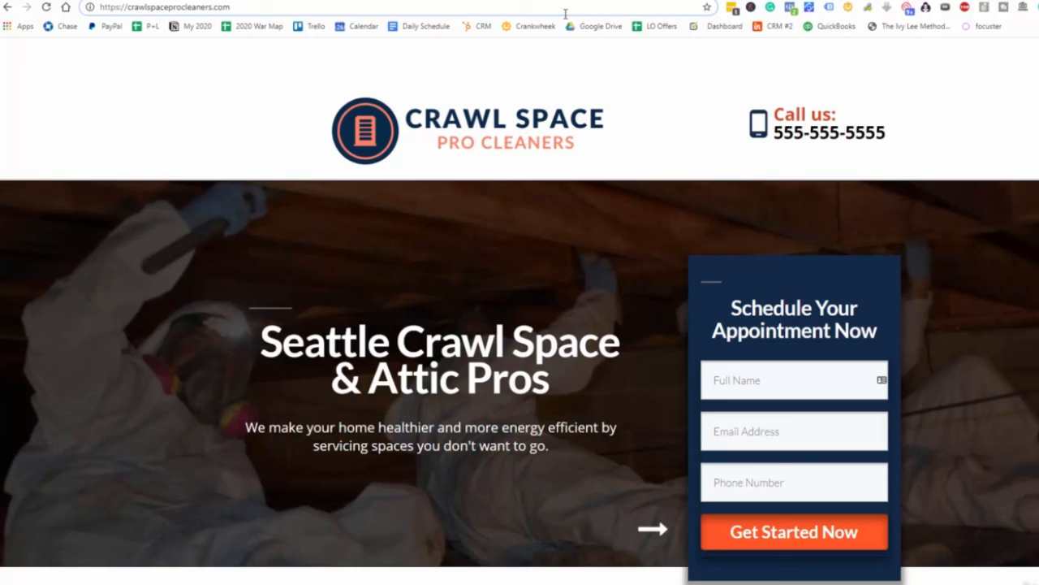
text(/tan)
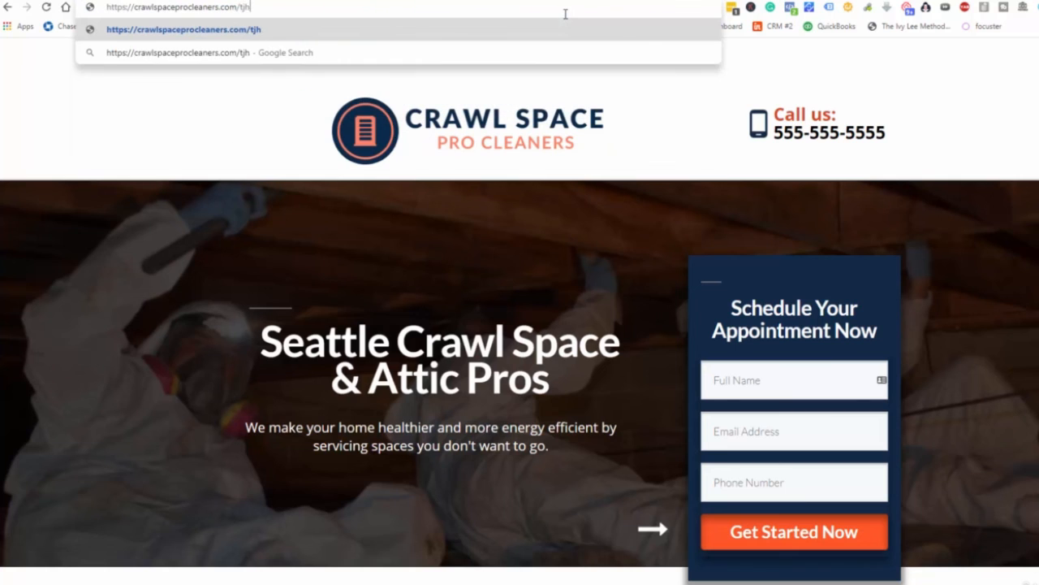
key(BackSpace)
key(BackSpace)
text(ha)
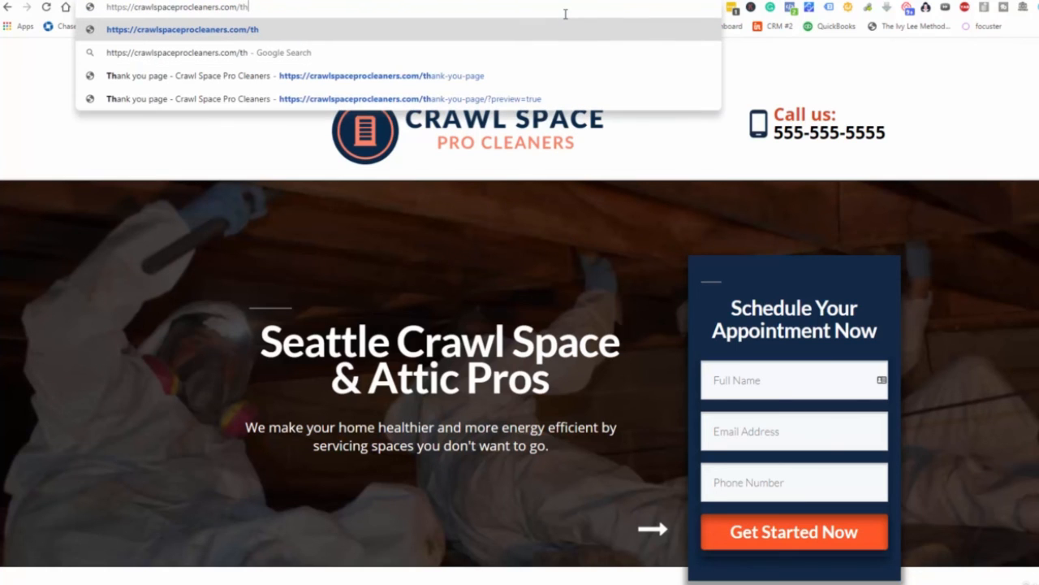
click(516, 72)
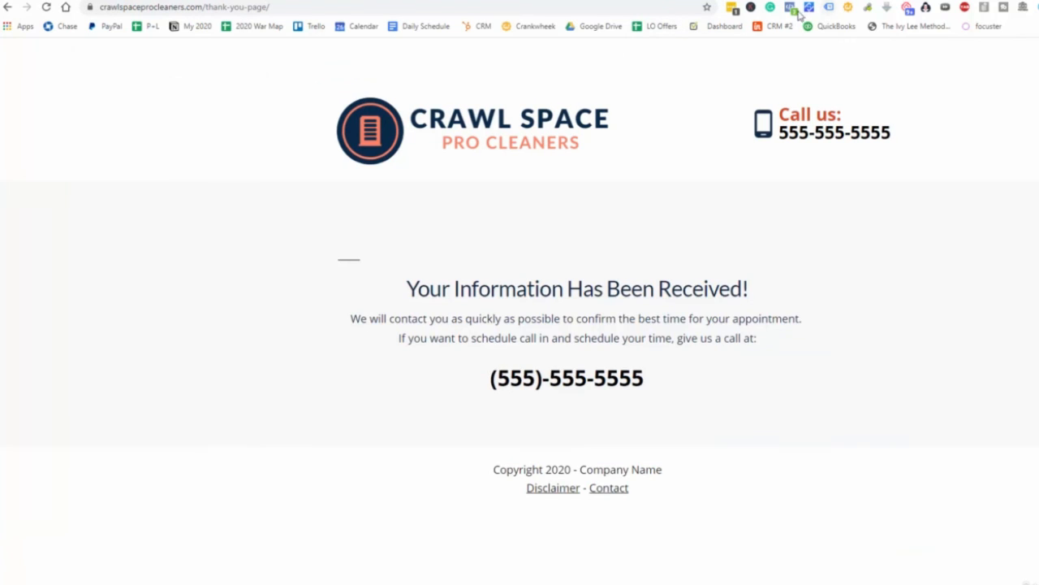
Step: Inspect the Lead event on the thank-you page with Facebook Pixel Helper and close the helper
click(790, 8)
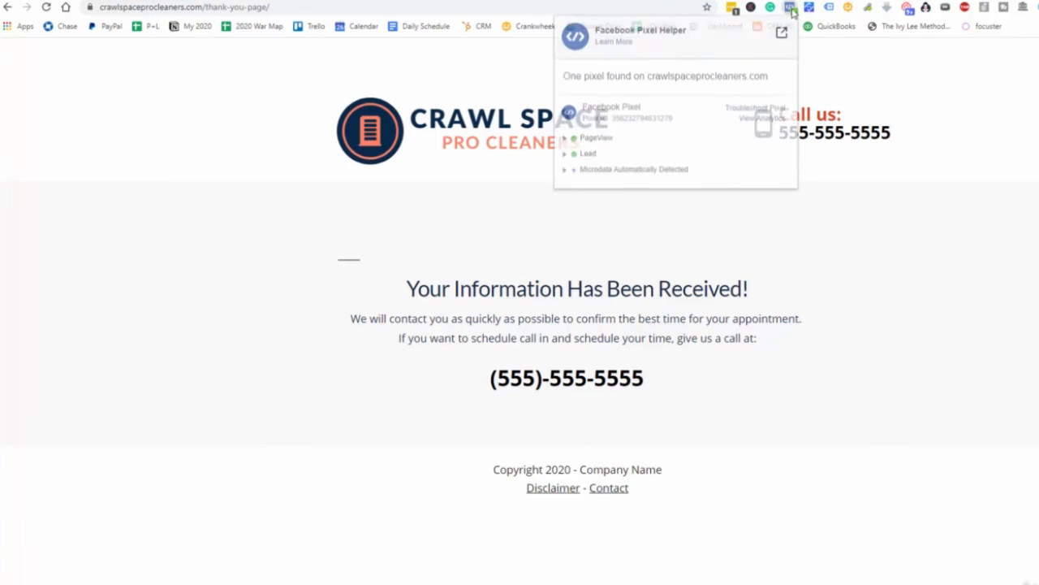
click(586, 156)
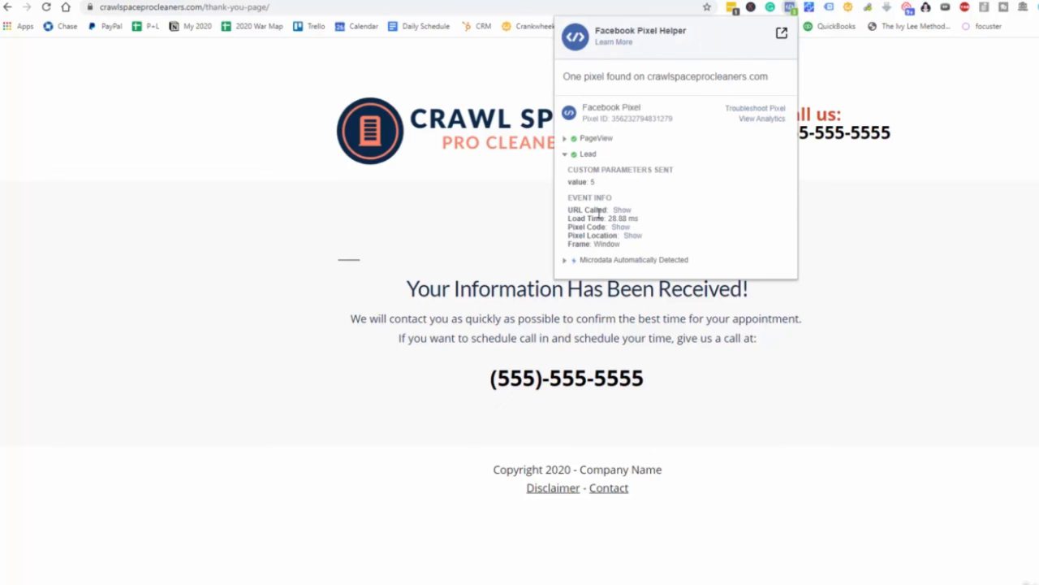
click(565, 155)
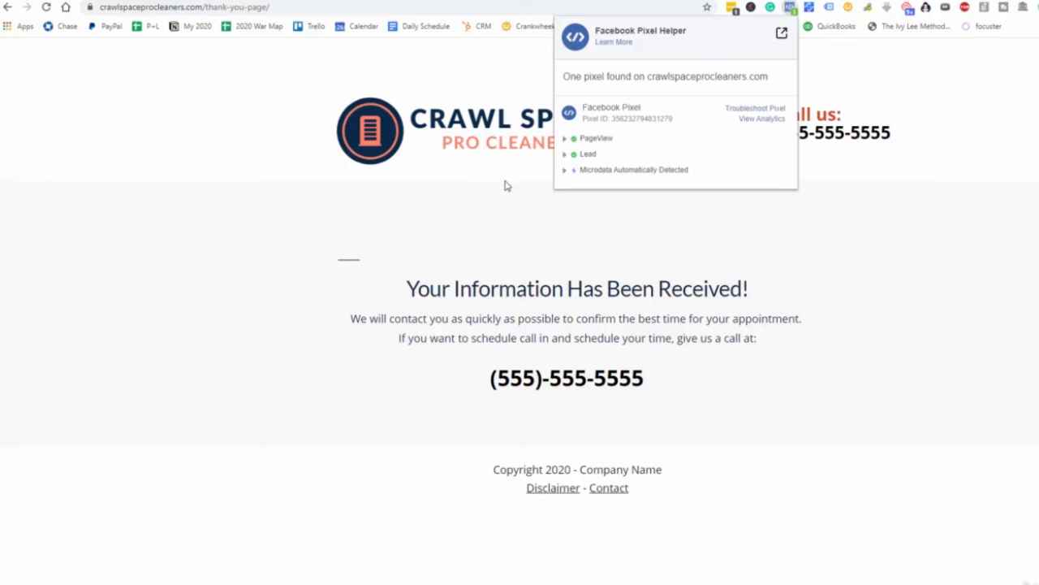
click(646, 231)
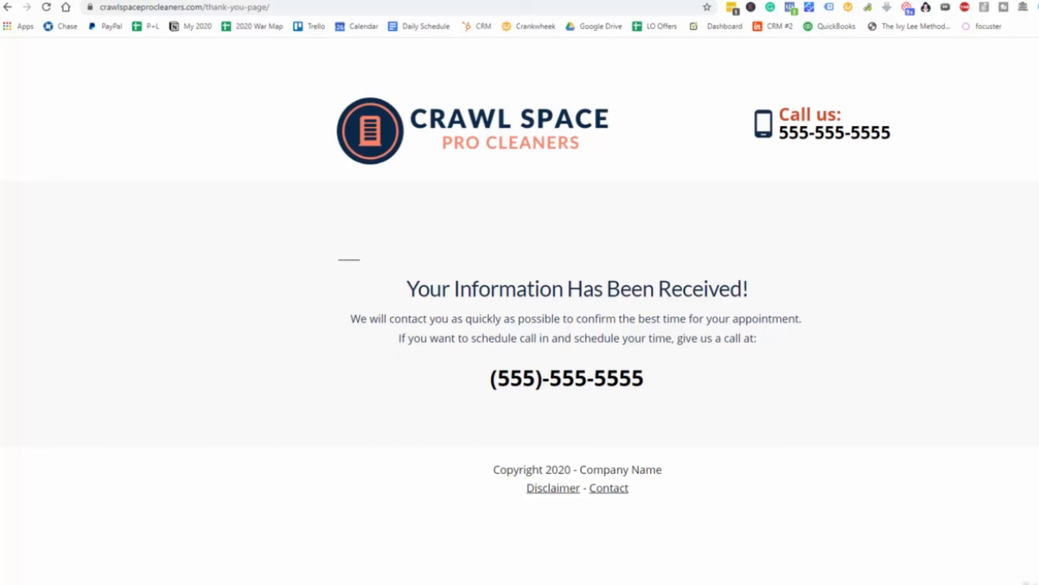
Step: Return to the ad draft in Ads Manager and look over its media, format, identity and ad name
click(304, 1)
scroll(361, 205, up, 11)
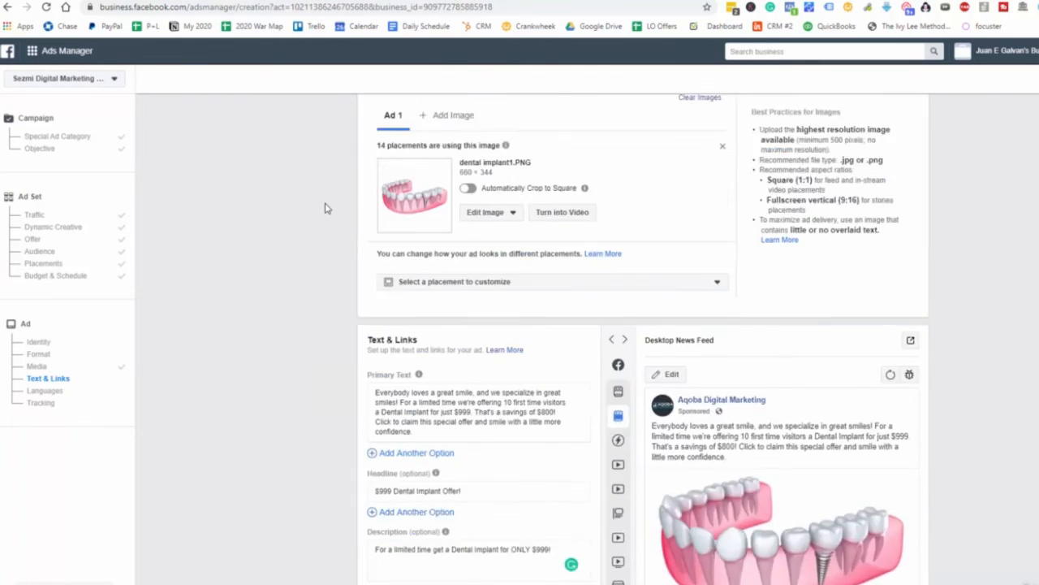
scroll(325, 208, up, 5)
scroll(325, 208, up, 3)
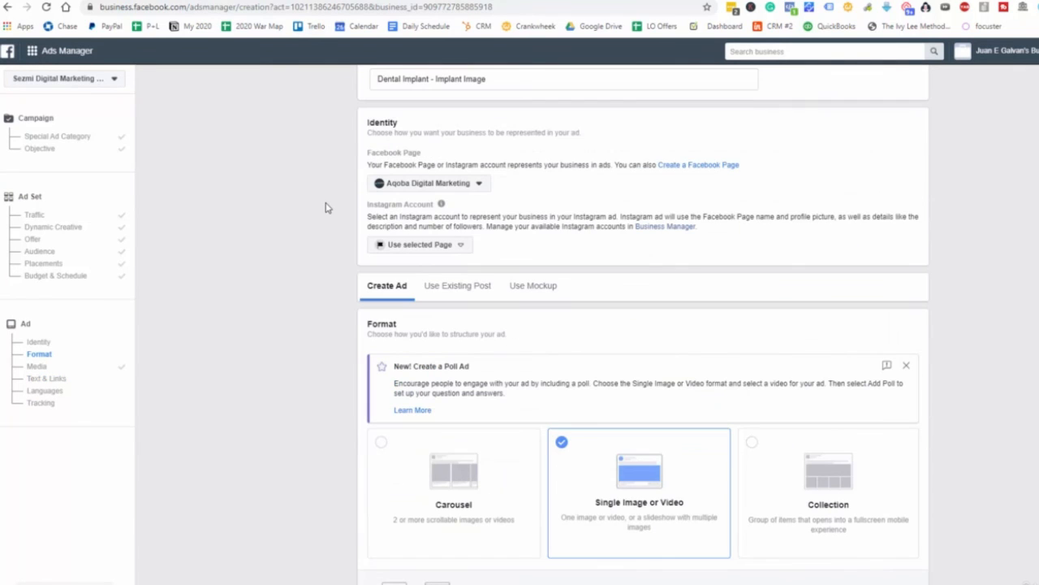
scroll(325, 208, up, 1)
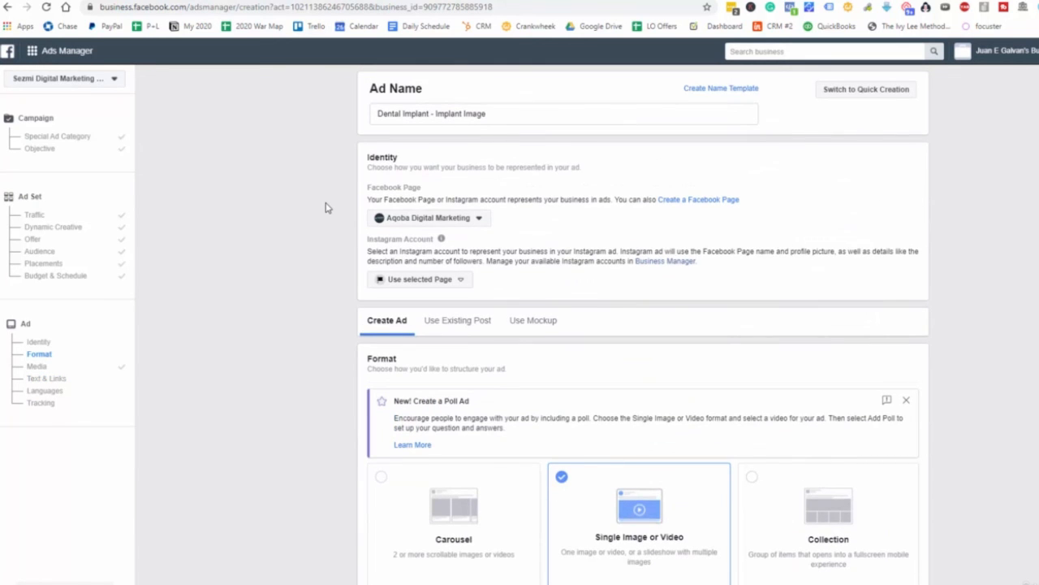